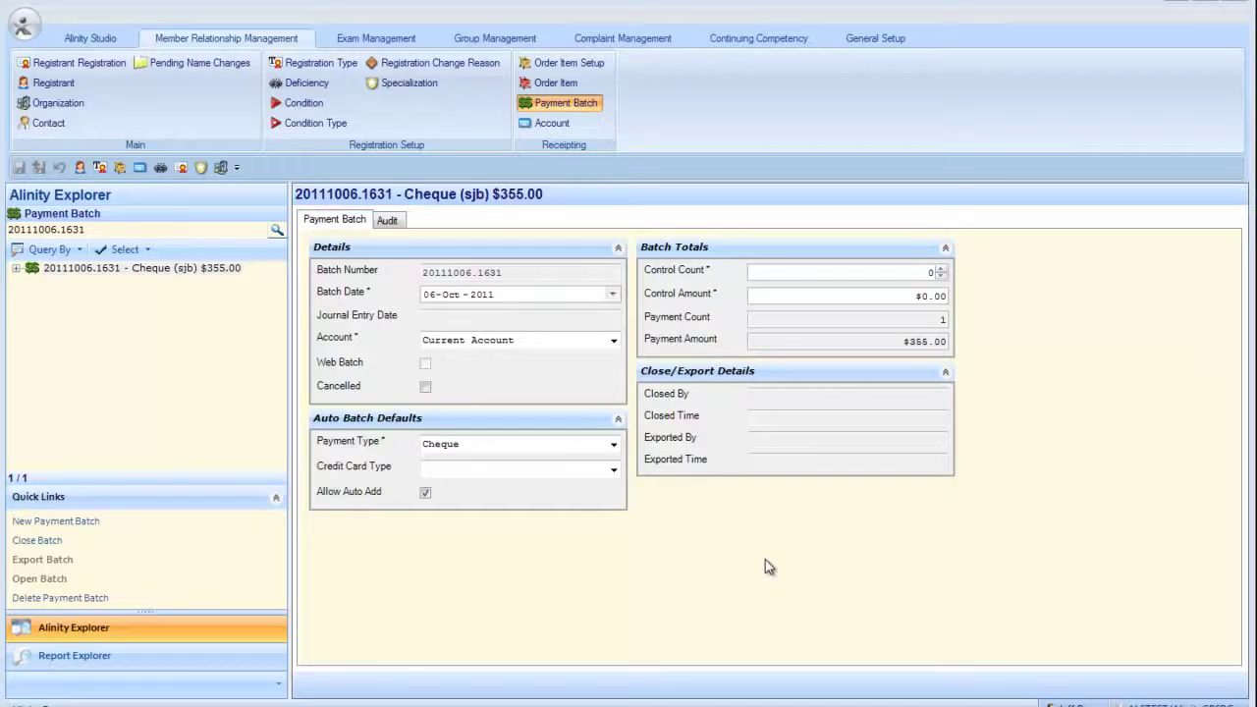
- Open the registrant's Active (06-Oct-2011) registration showing $355.00 paid and $0.00 owing
{"action": "left_click", "coordinate": [49, 82]}
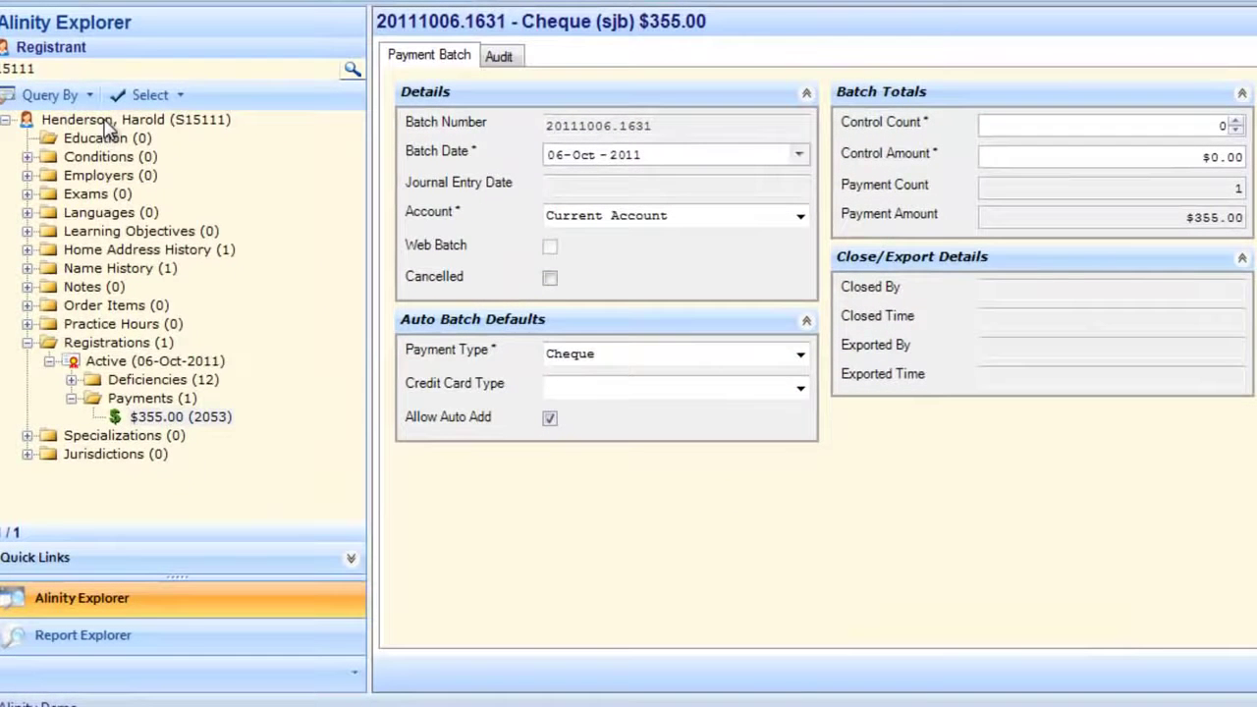
{"action": "double_click", "coordinate": [115, 363]}
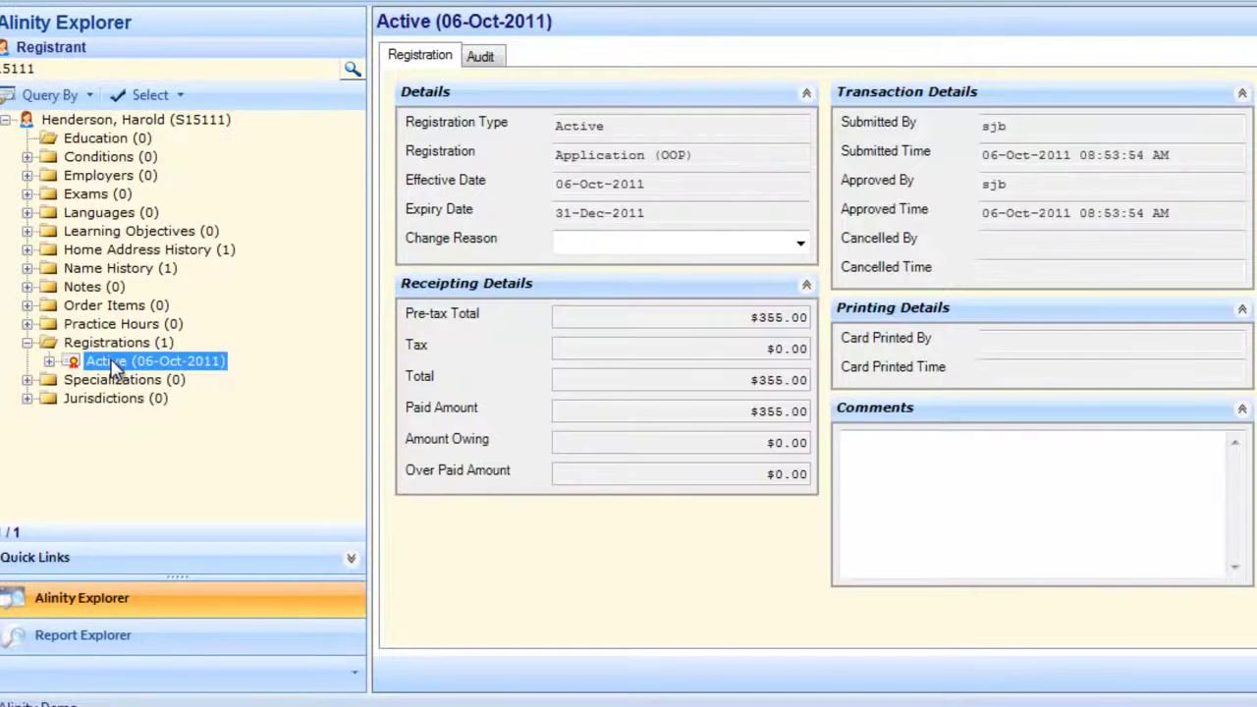
{"action": "left_click", "coordinate": [98, 343]}
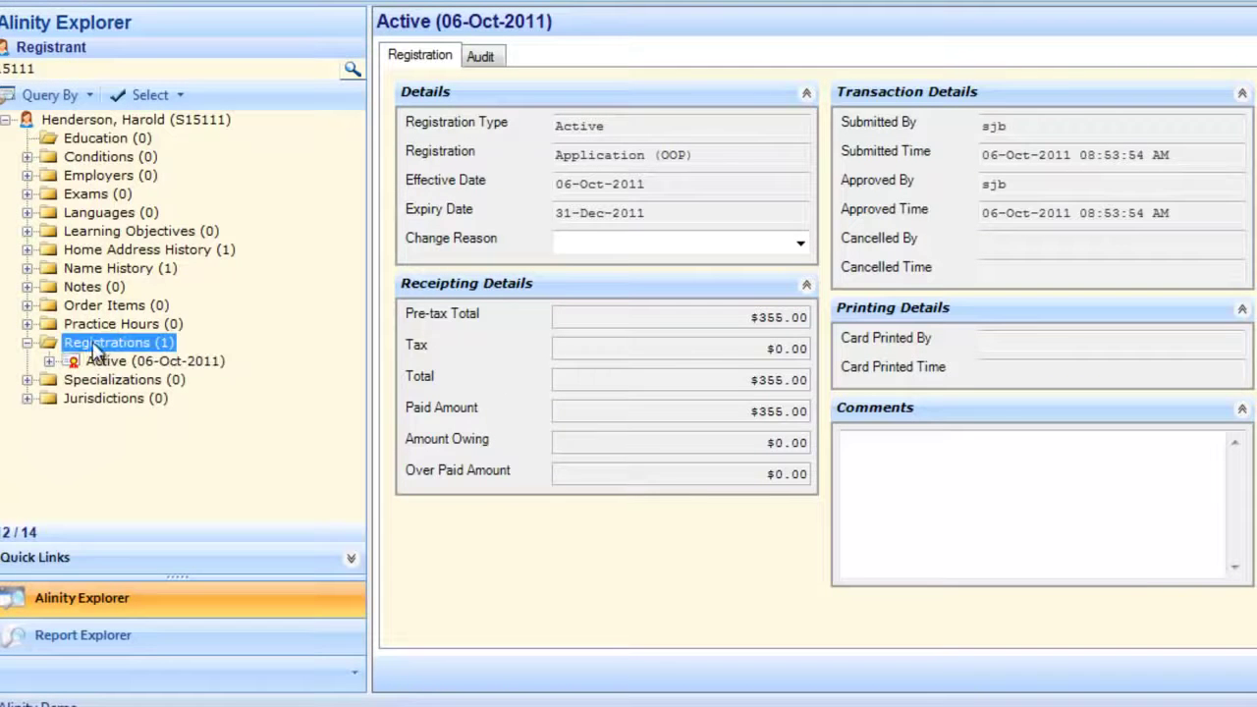
- Generate a 2012 renewal for the registrant and acknowledge the Process Complete message
{"action": "left_click", "coordinate": [99, 122]}
{"action": "right_click", "coordinate": [100, 123]}
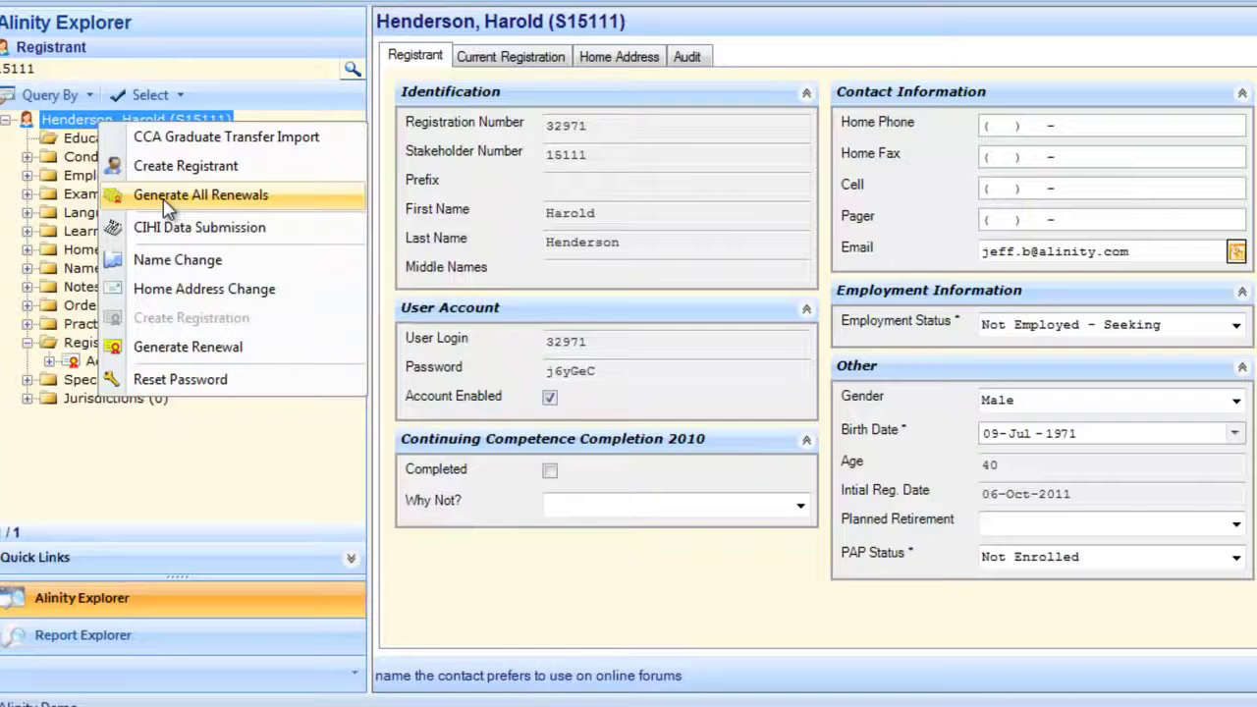
{"action": "left_click", "coordinate": [152, 355]}
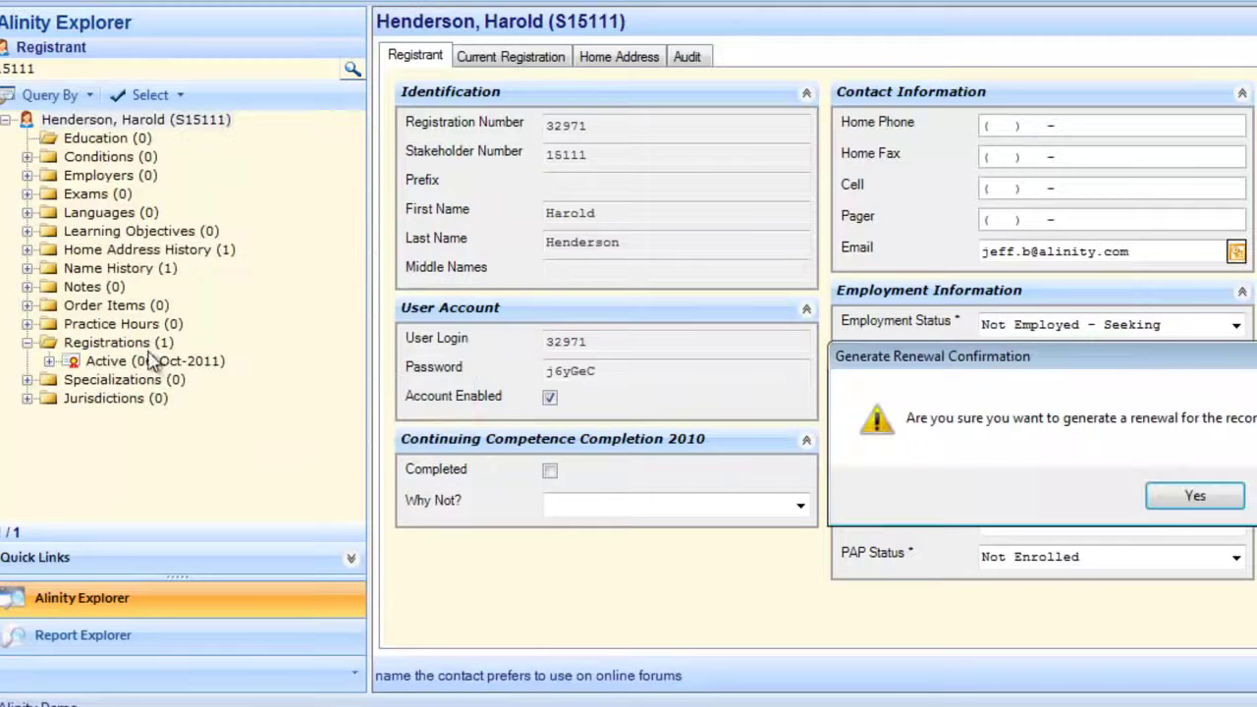
{"action": "left_click", "coordinate": [1194, 497]}
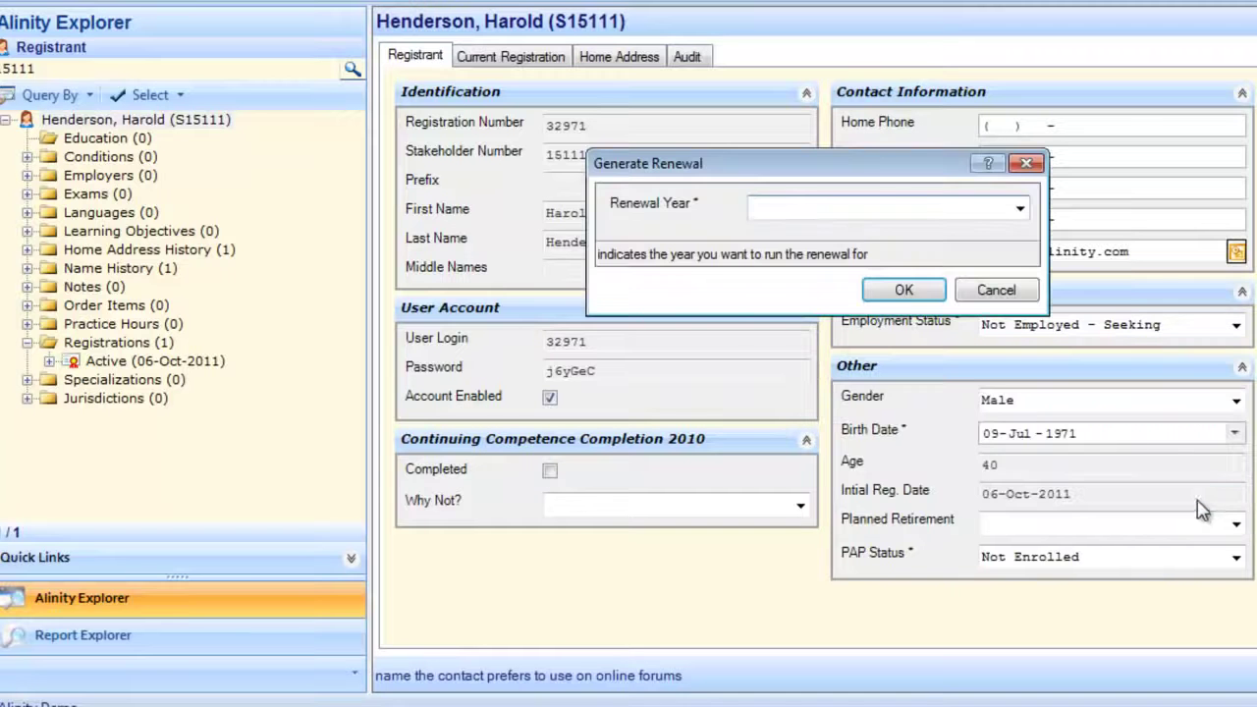
{"action": "left_click", "coordinate": [1017, 210]}
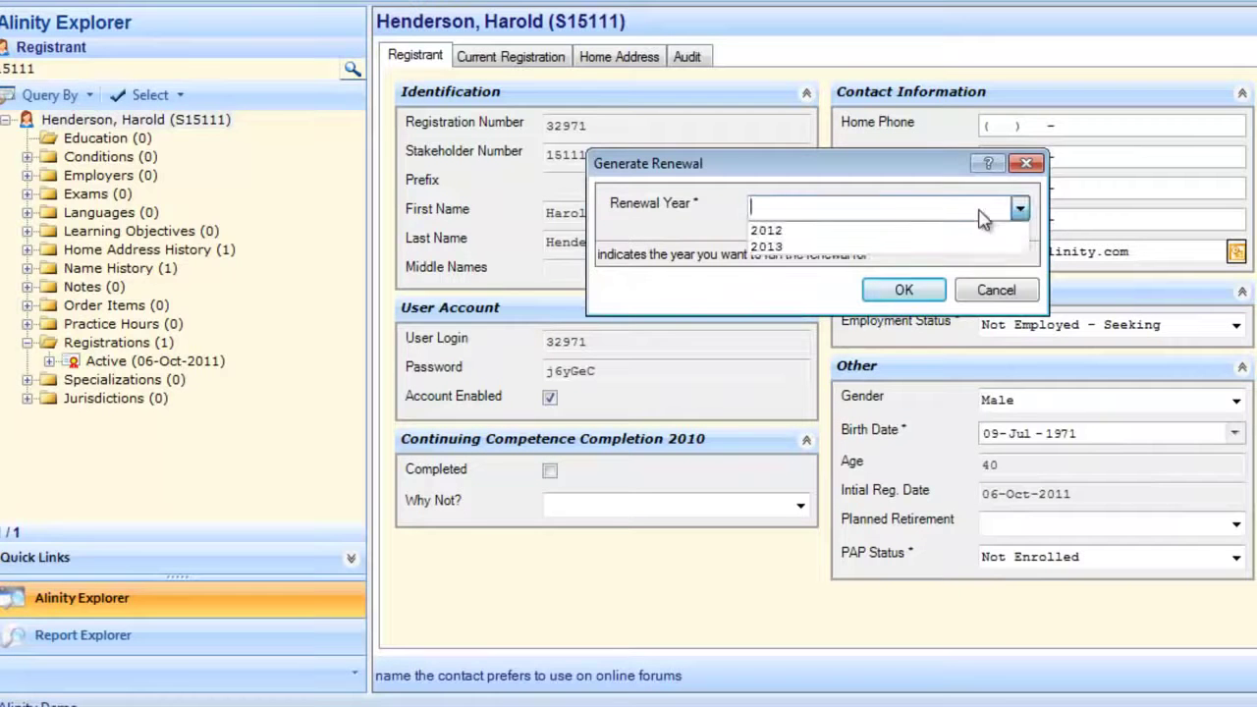
{"action": "left_click", "coordinate": [902, 233]}
{"action": "left_click", "coordinate": [904, 290]}
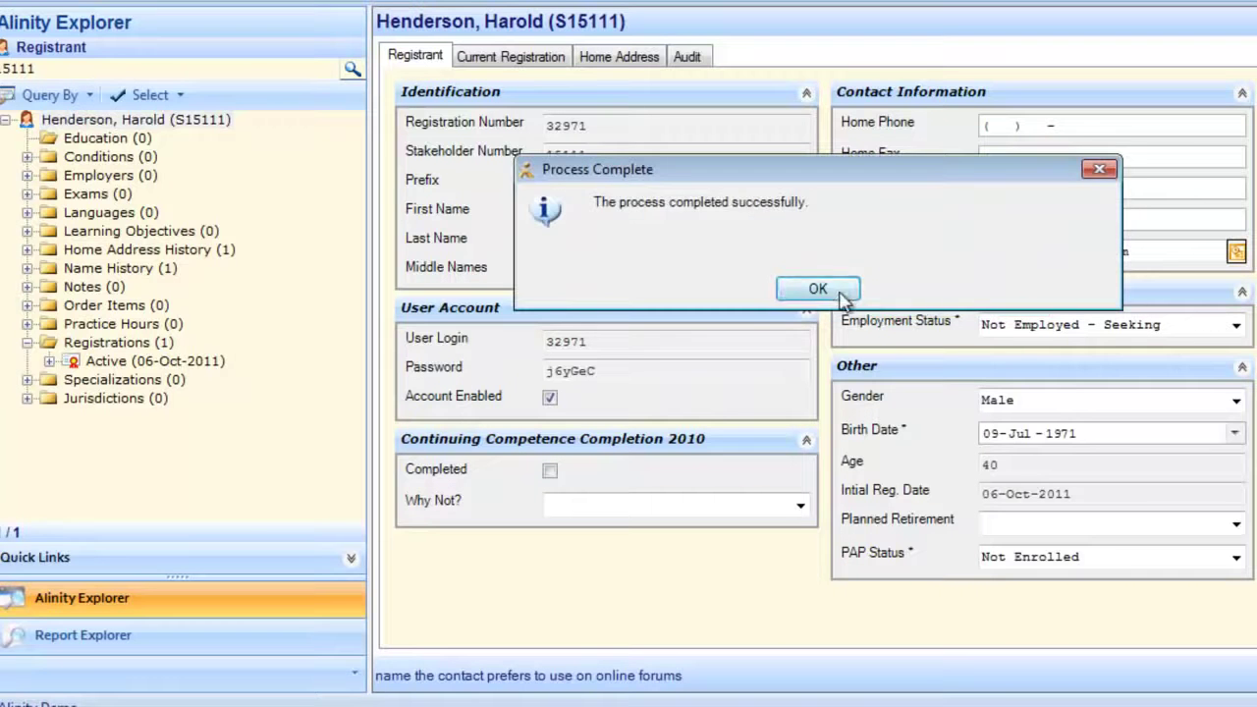
{"action": "left_click", "coordinate": [817, 289]}
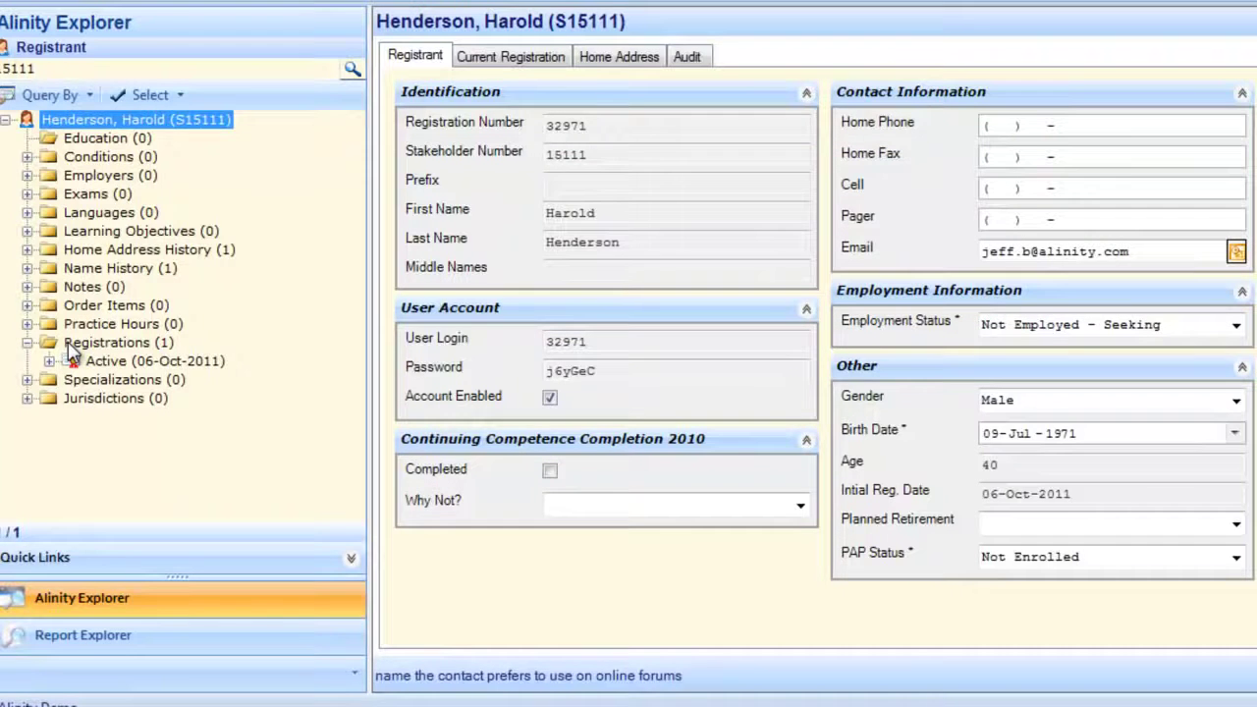
{"action": "left_click", "coordinate": [106, 342]}
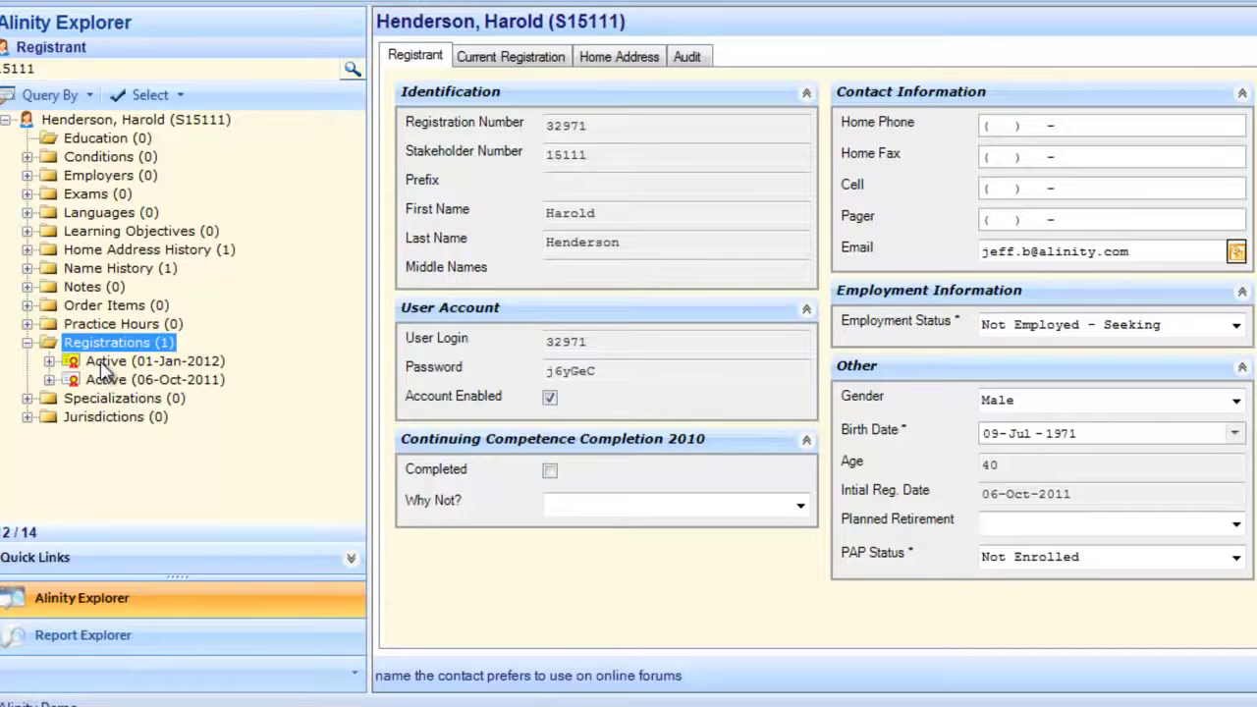
- Review the new Active (01-Jan-2012) registration, then select the registrant's account password
{"action": "left_click", "coordinate": [105, 362]}
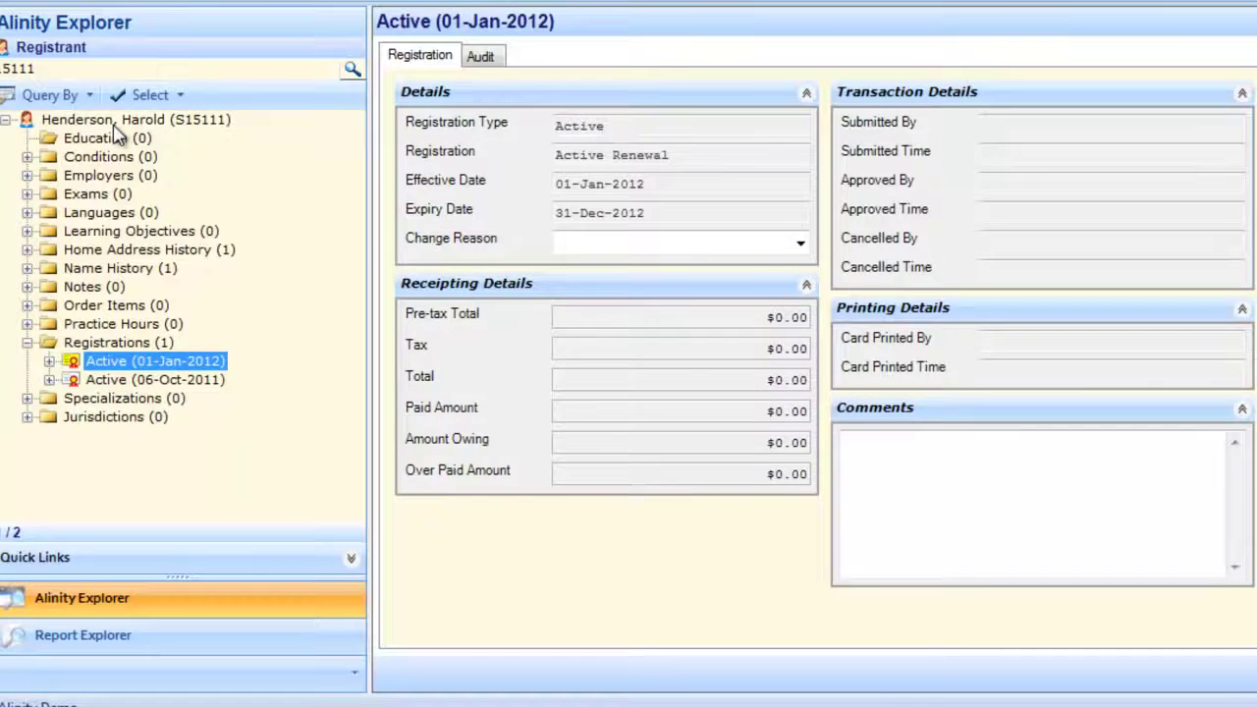
{"action": "left_click", "coordinate": [112, 123]}
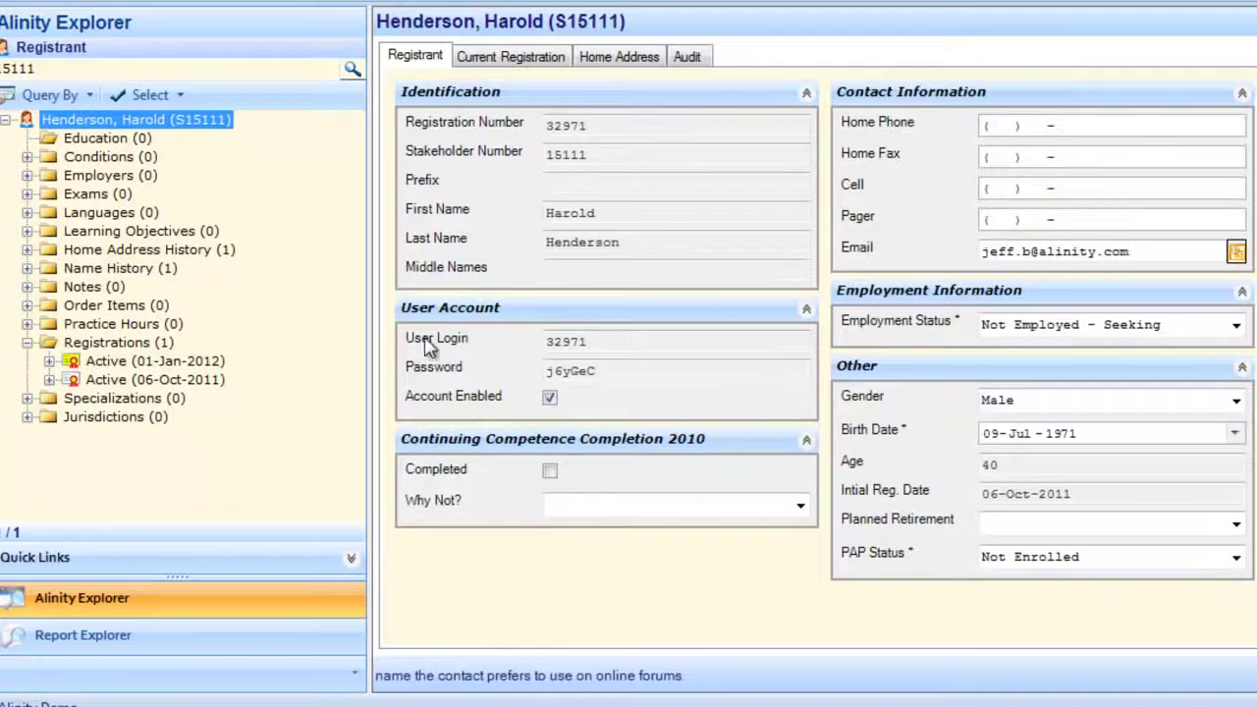
{"action": "left_click", "coordinate": [611, 370]}
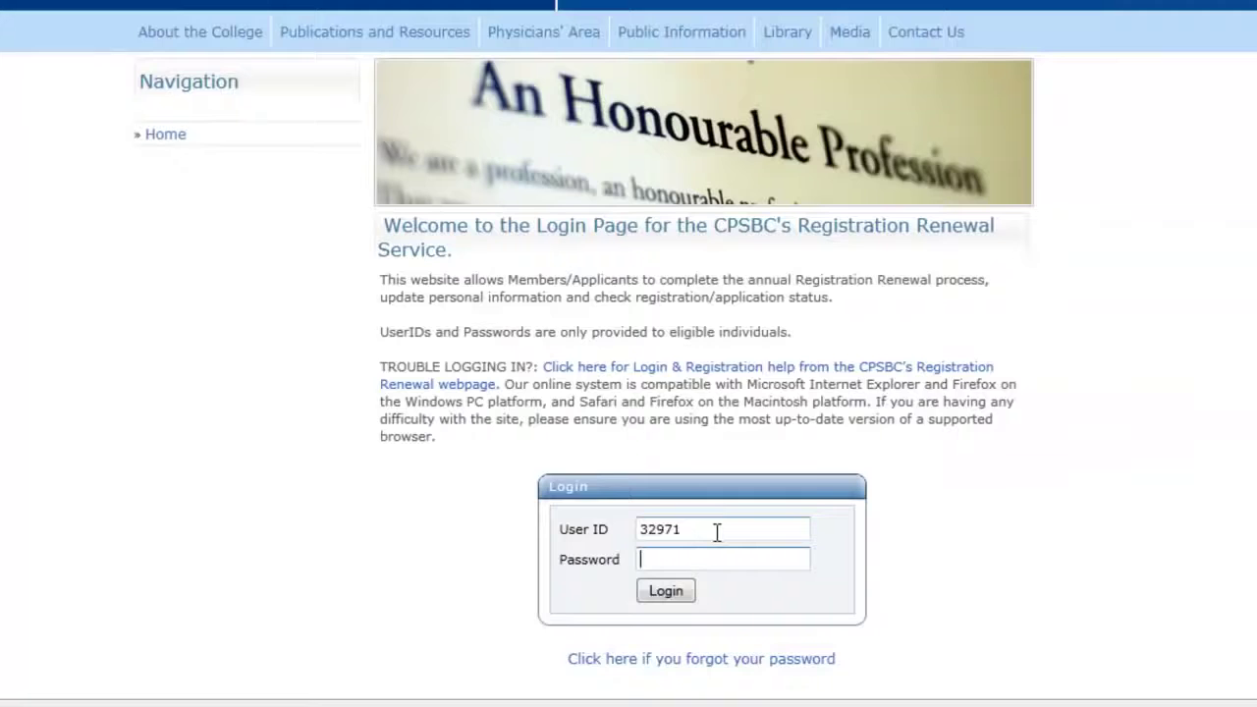
- Log in to the renewal portal with the copied member password and go past the Welcome page
{"action": "key", "text": "ctrl+v"}
{"action": "left_click", "coordinate": [674, 592]}
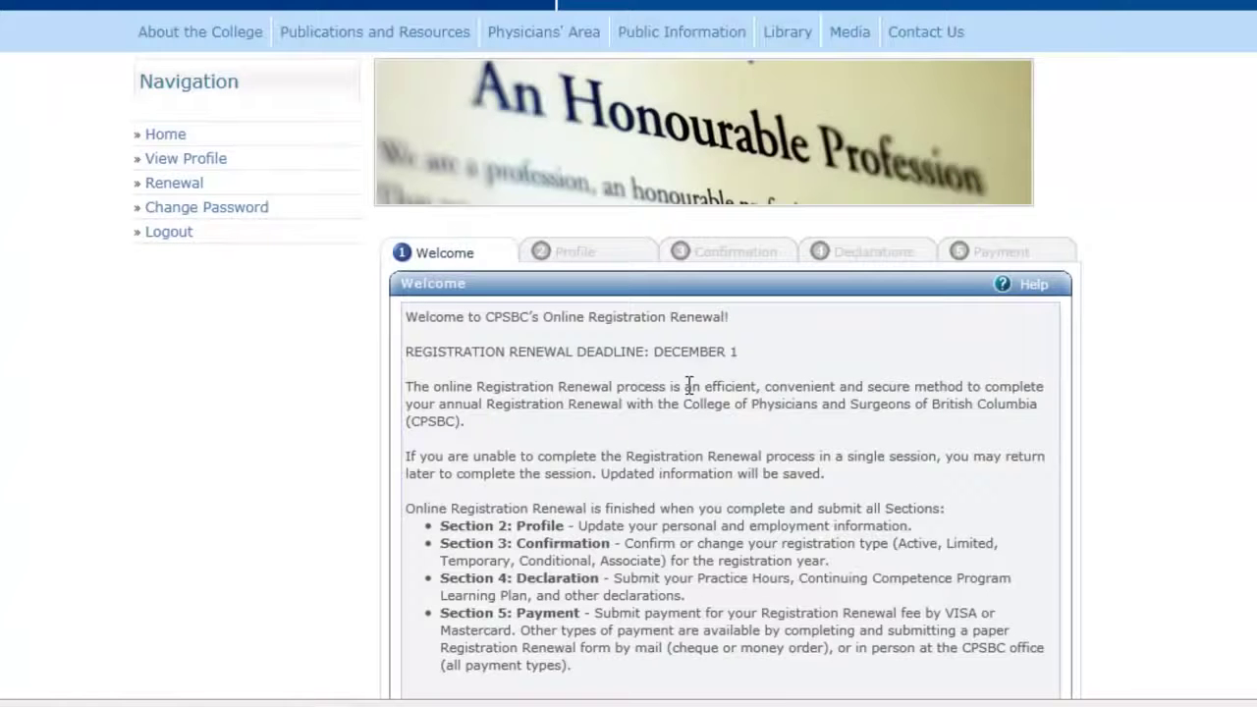
{"action": "scroll", "coordinate": [689, 385], "scroll_direction": "down", "scroll_amount": 3}
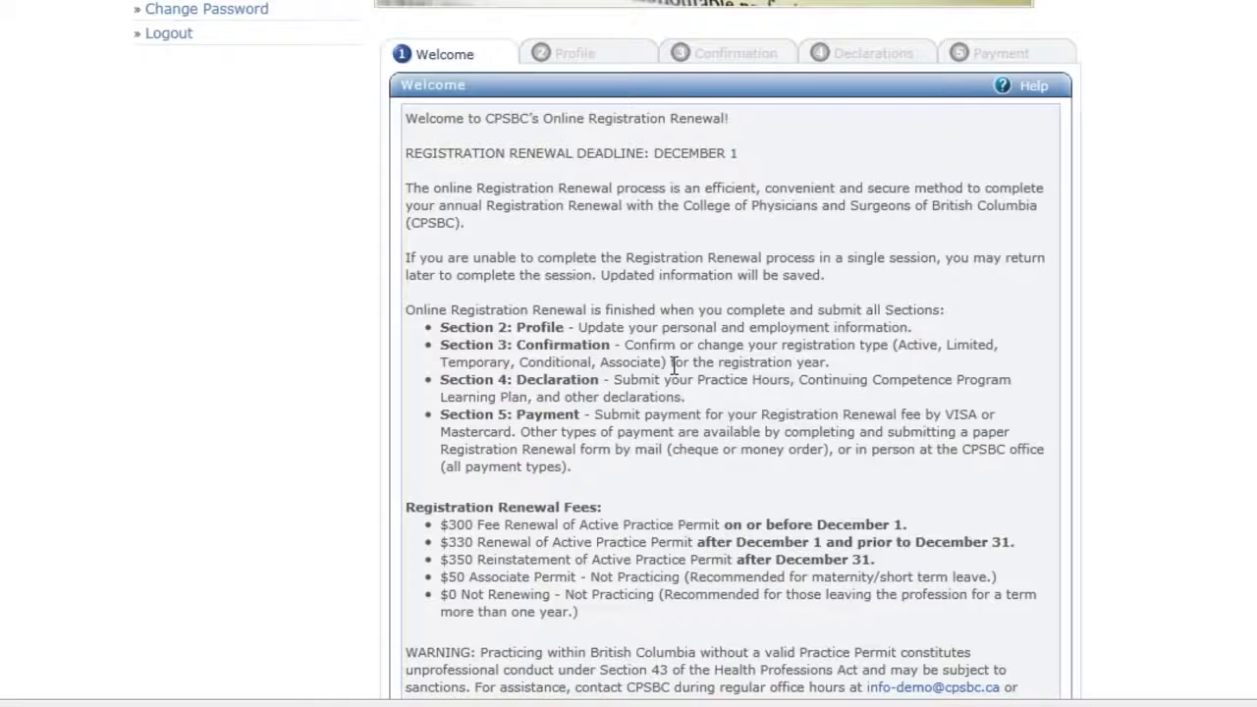
{"action": "scroll", "coordinate": [493, 311], "scroll_direction": "down", "scroll_amount": 3}
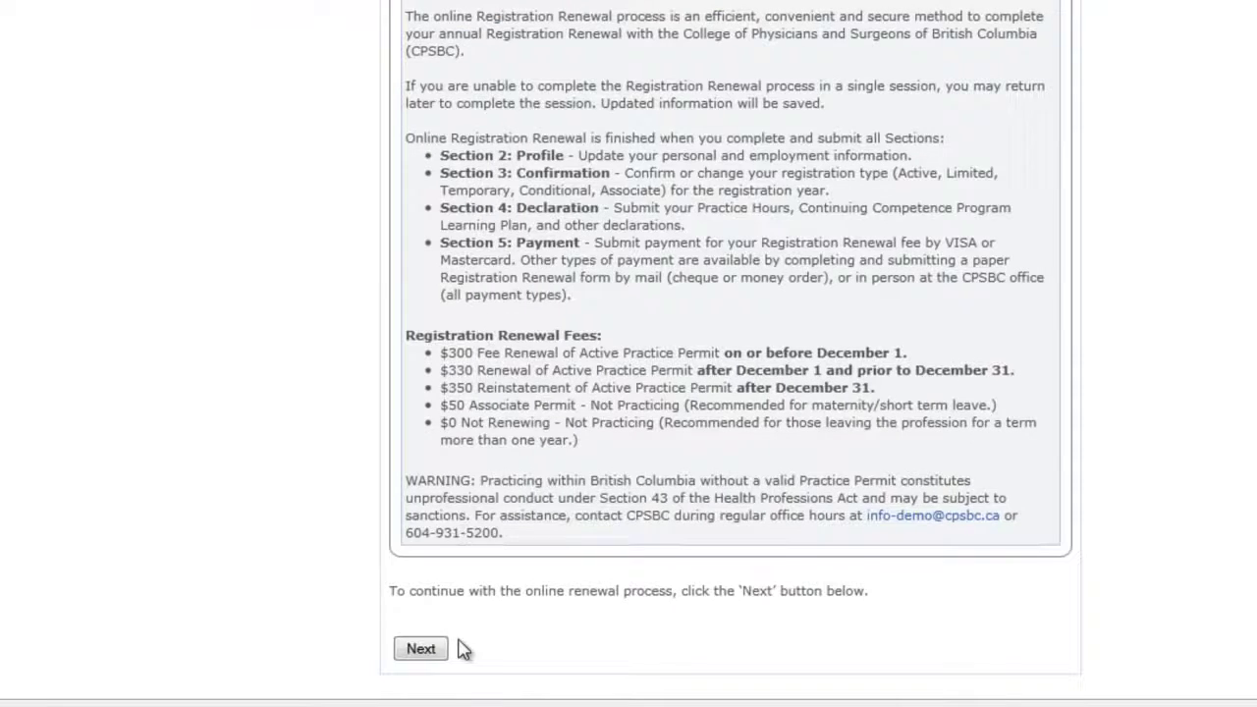
{"action": "left_click", "coordinate": [421, 649]}
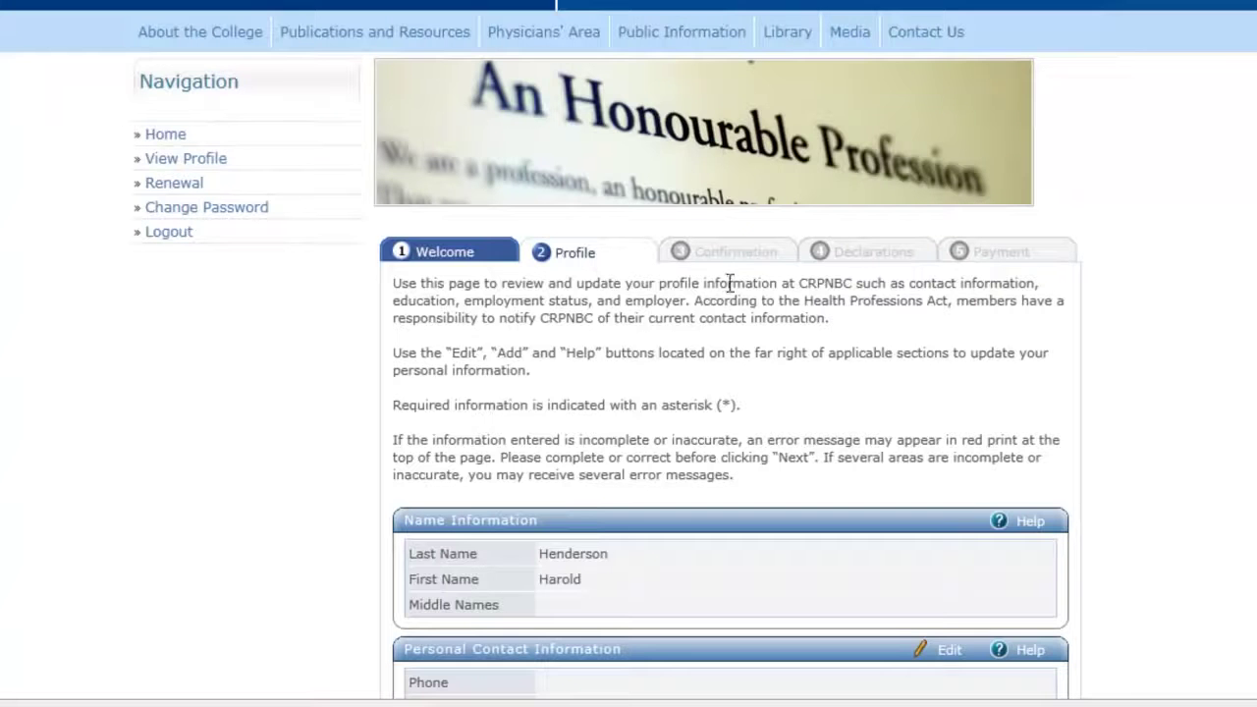
- Add and save an Acupuncturist registration in British Columbia, Canada under Professional Registrations
{"action": "scroll", "coordinate": [756, 358], "scroll_direction": "down", "scroll_amount": 3}
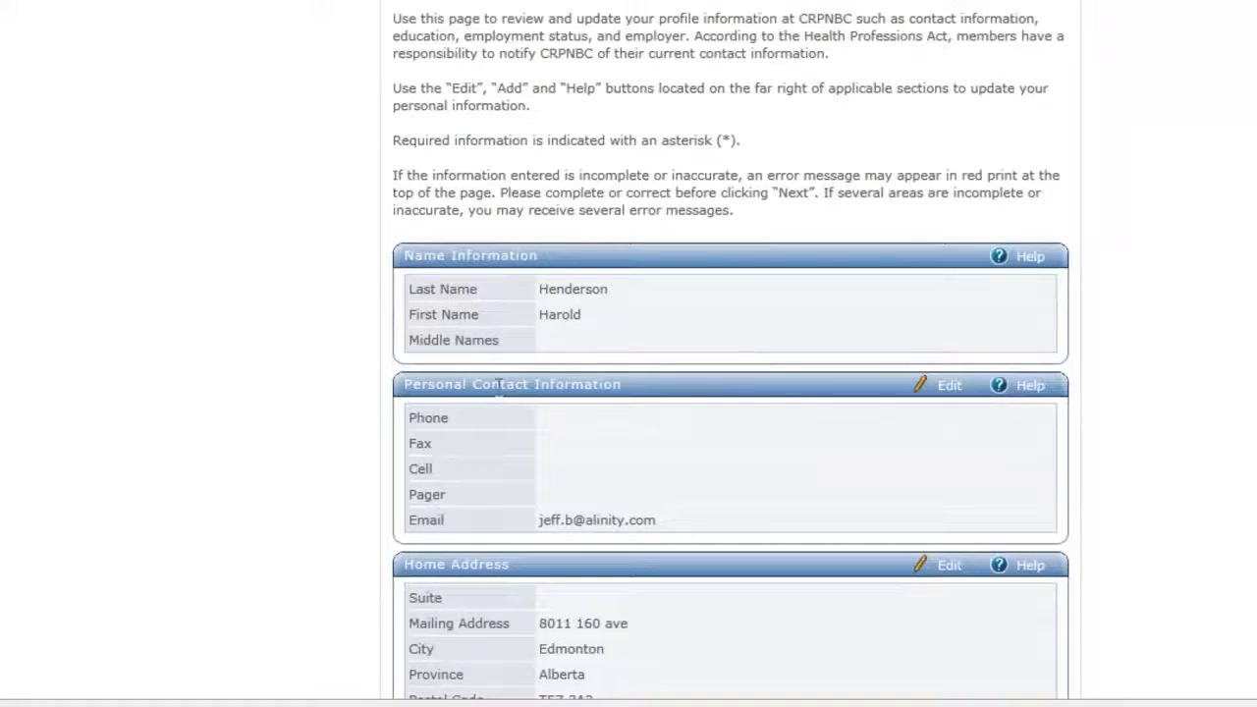
{"action": "scroll", "coordinate": [630, 368], "scroll_direction": "down", "scroll_amount": 3}
{"action": "scroll", "coordinate": [622, 365], "scroll_direction": "down", "scroll_amount": 4}
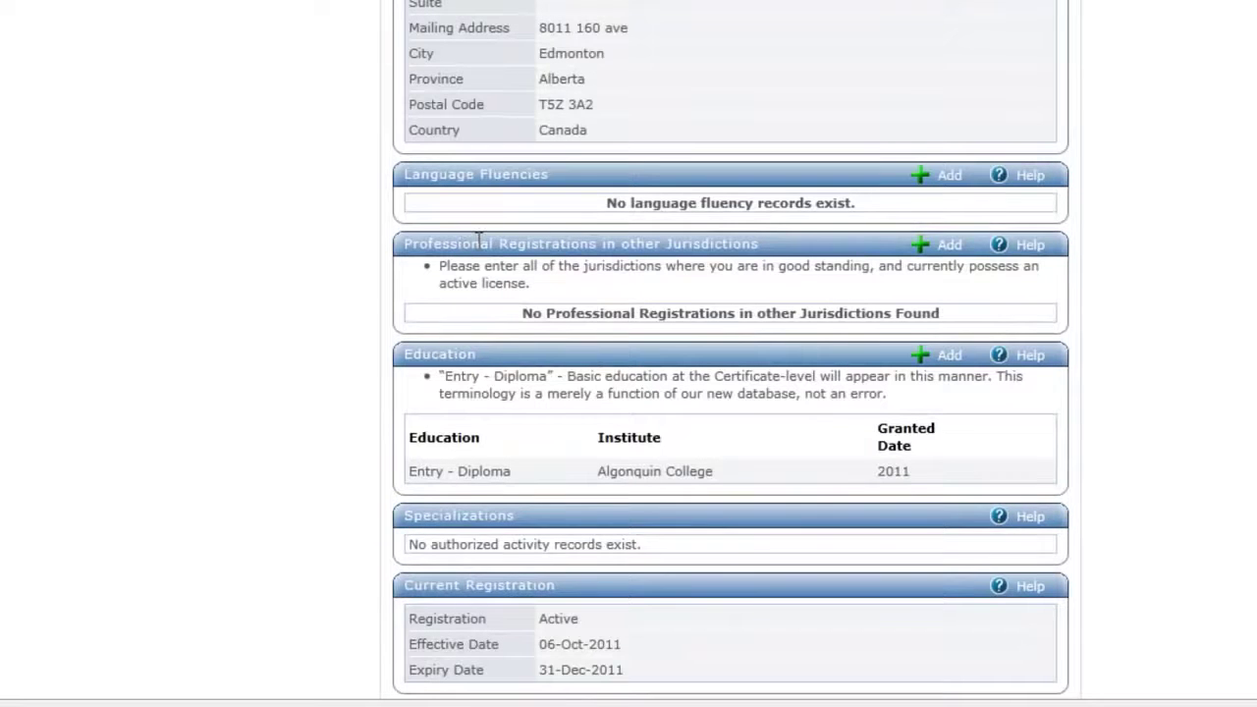
{"action": "left_click", "coordinate": [940, 245]}
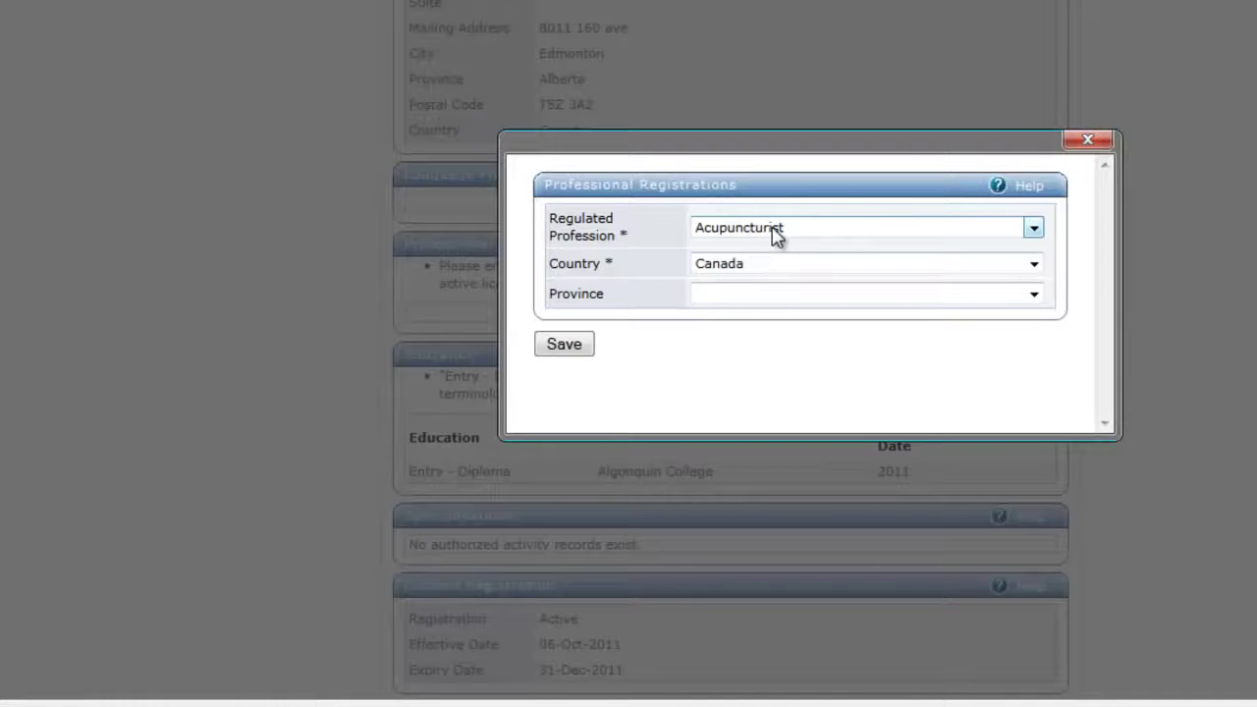
{"action": "left_click", "coordinate": [766, 304]}
{"action": "left_click", "coordinate": [762, 342]}
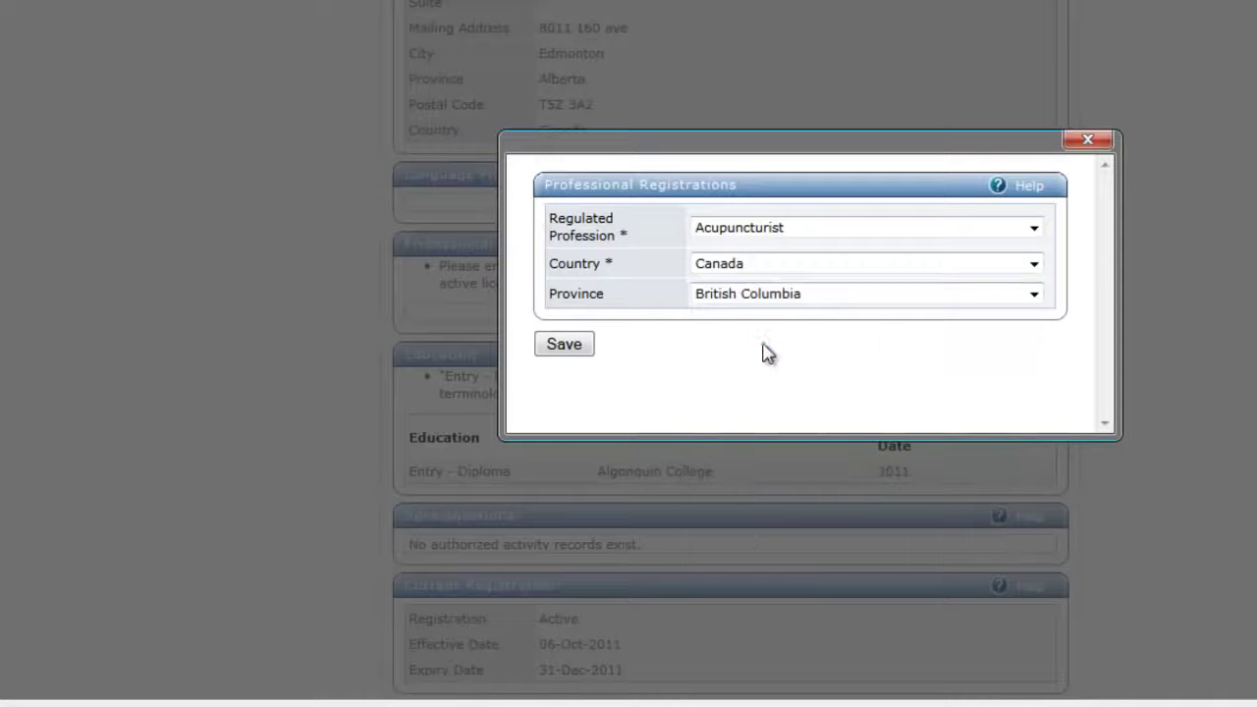
{"action": "left_click", "coordinate": [567, 344]}
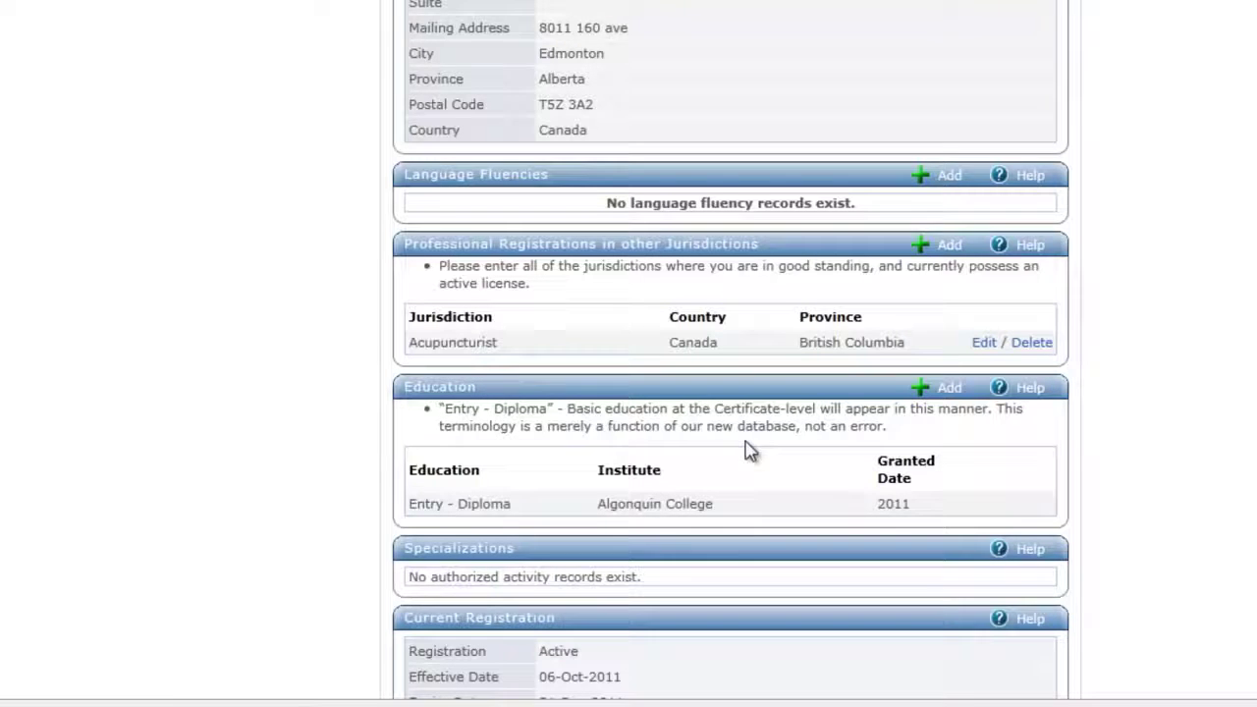
{"action": "scroll", "coordinate": [752, 451], "scroll_direction": "down", "scroll_amount": 1}
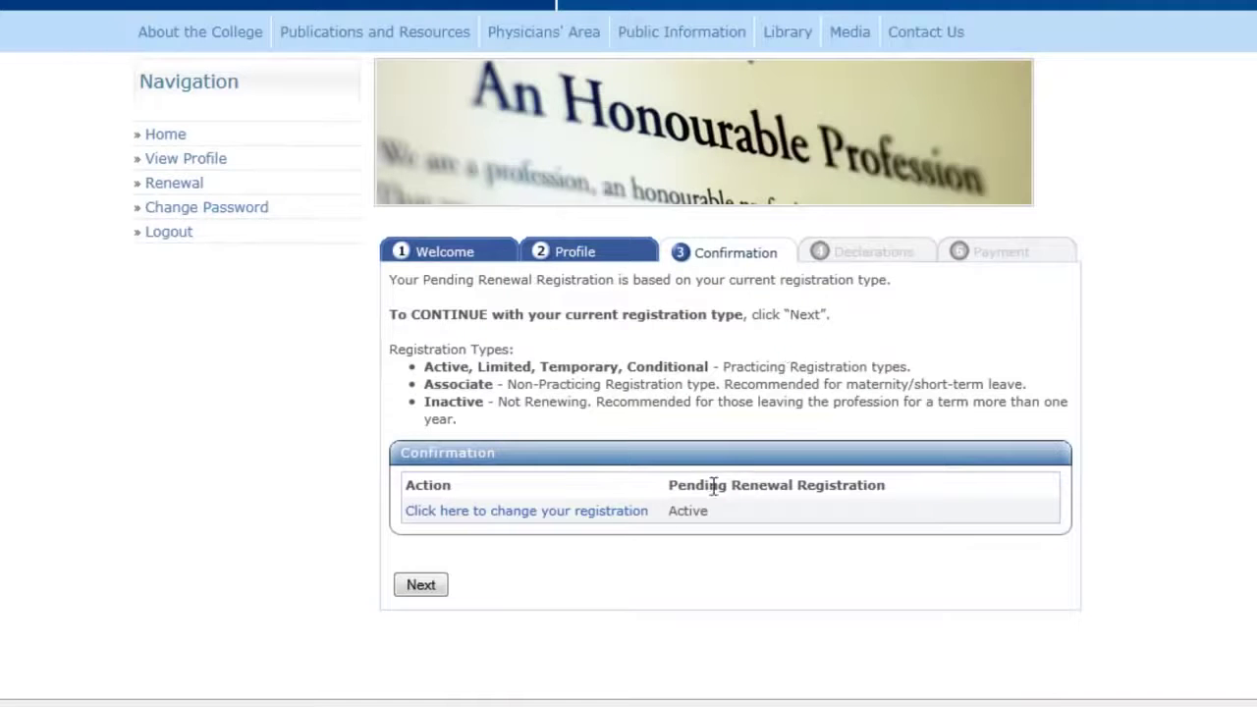
- Keep the registration type as Active without saving any change, and continue to Declarations
{"action": "left_click", "coordinate": [552, 512]}
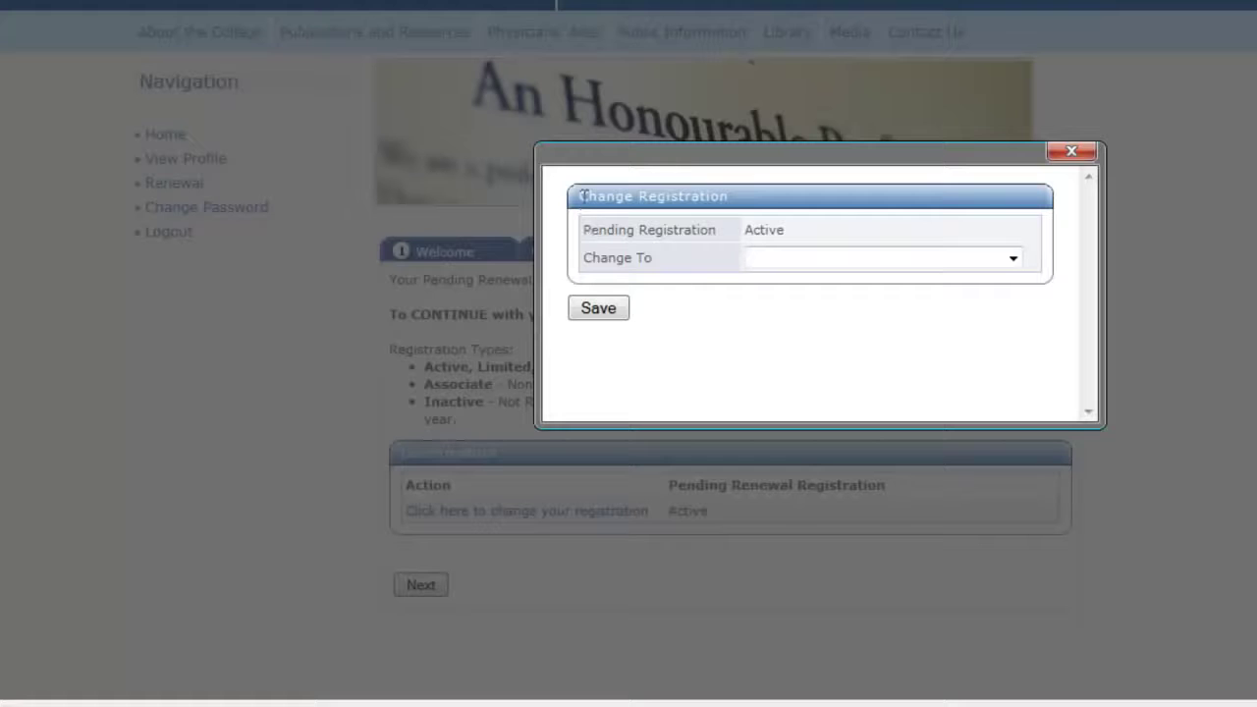
{"action": "left_click", "coordinate": [788, 262]}
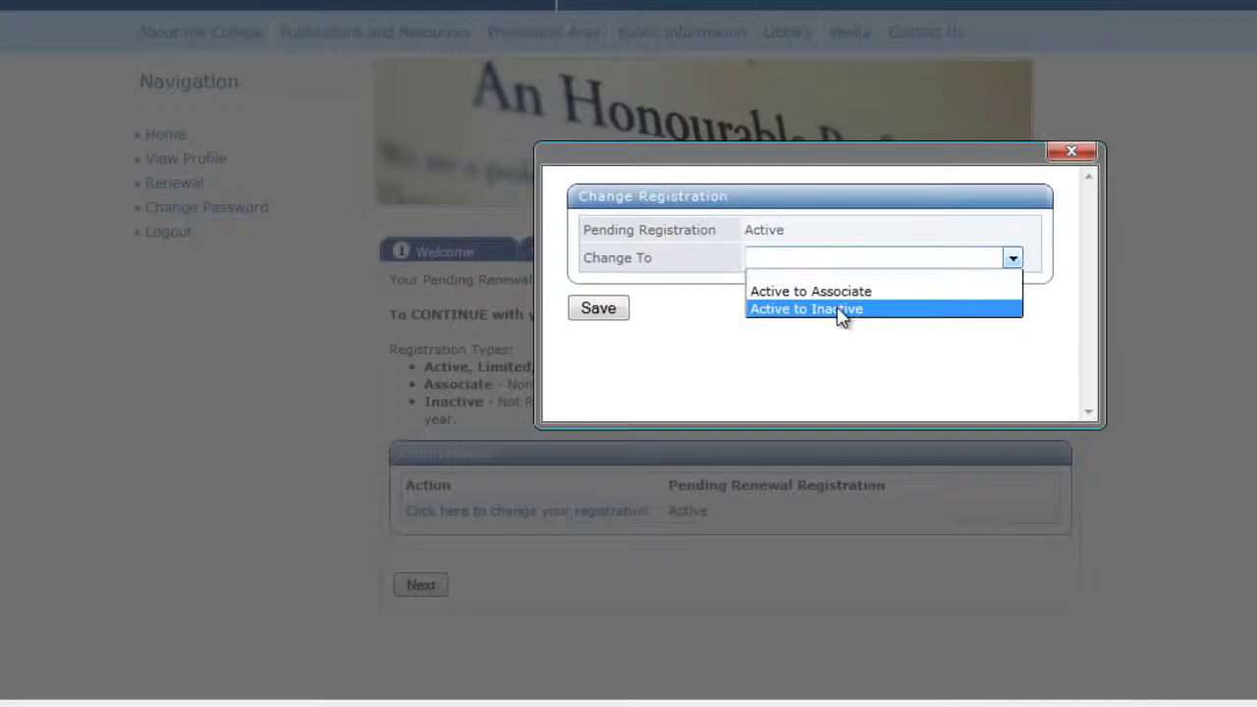
{"action": "left_click", "coordinate": [775, 378]}
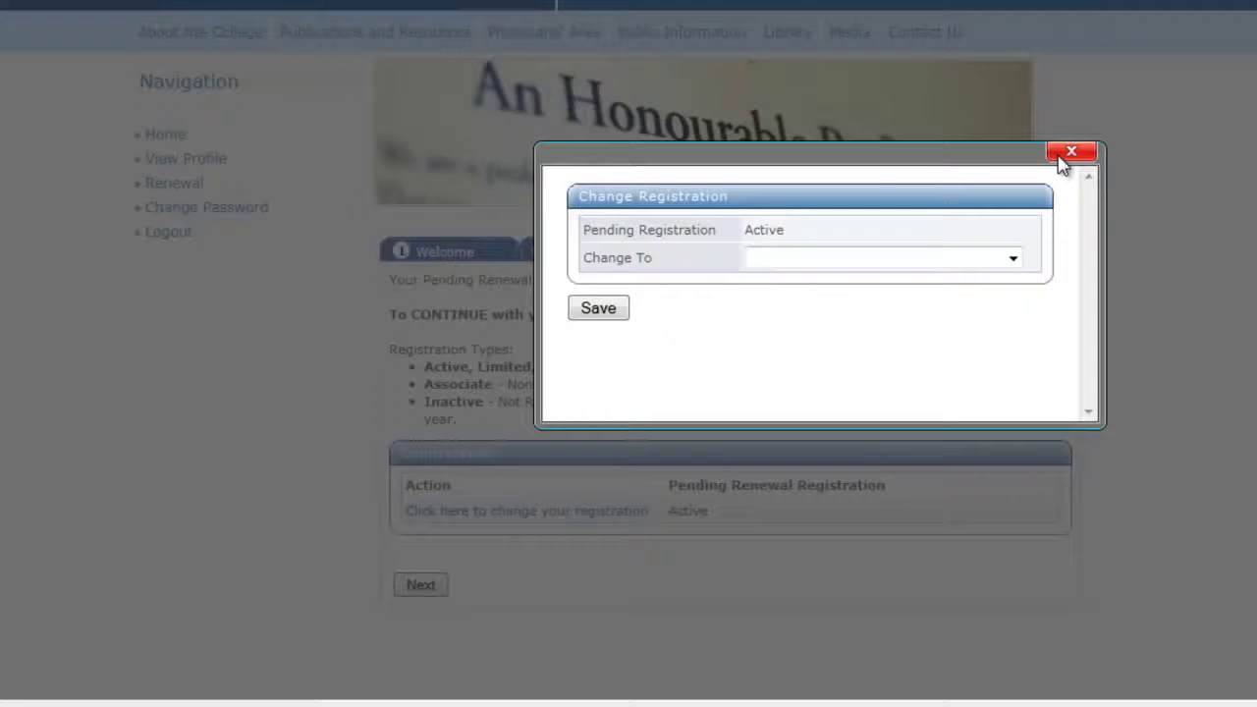
{"action": "left_click", "coordinate": [1071, 152]}
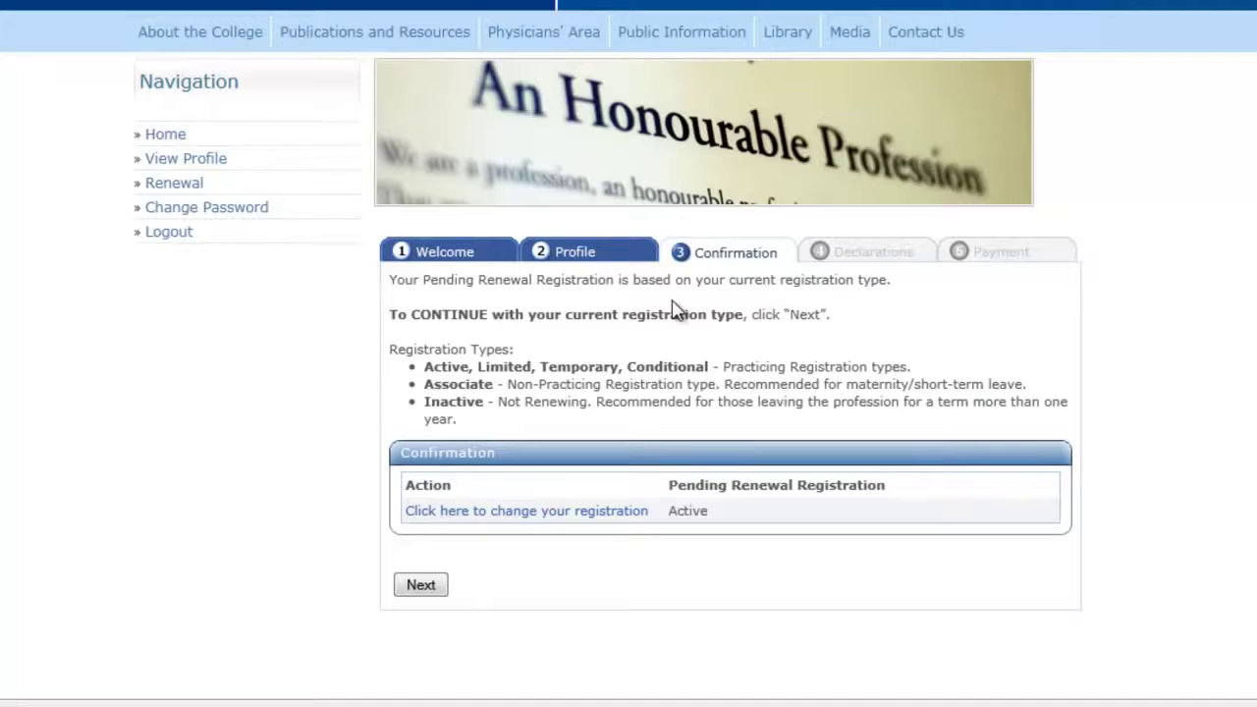
{"action": "left_click", "coordinate": [422, 585]}
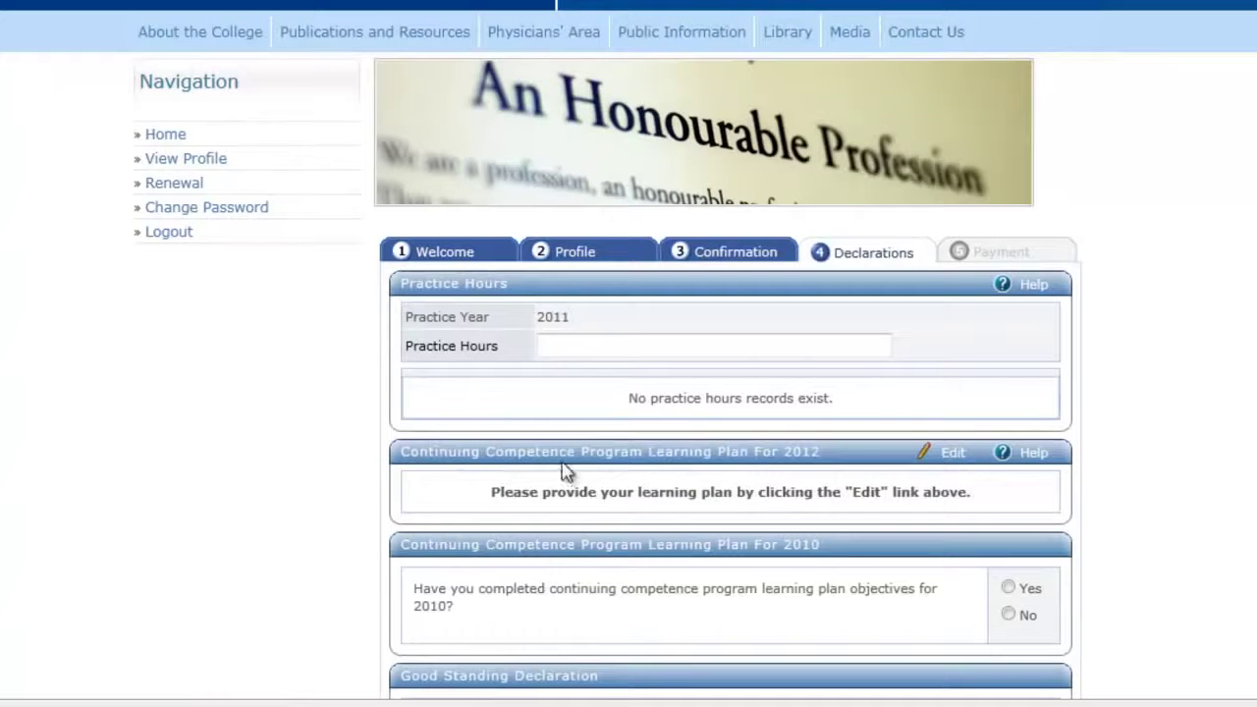
- Enter 1900 as the 2011 Practice Hours
{"action": "scroll", "coordinate": [1232, 373], "scroll_direction": "down", "scroll_amount": 3}
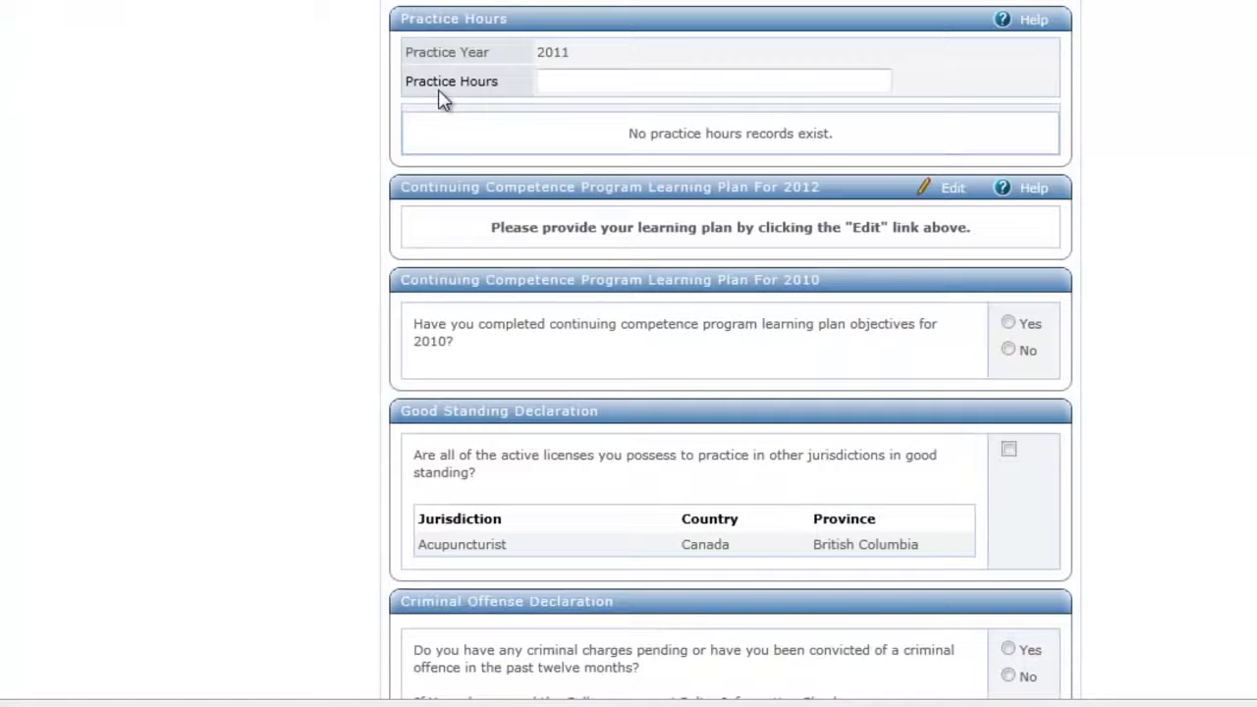
{"action": "left_click", "coordinate": [597, 81]}
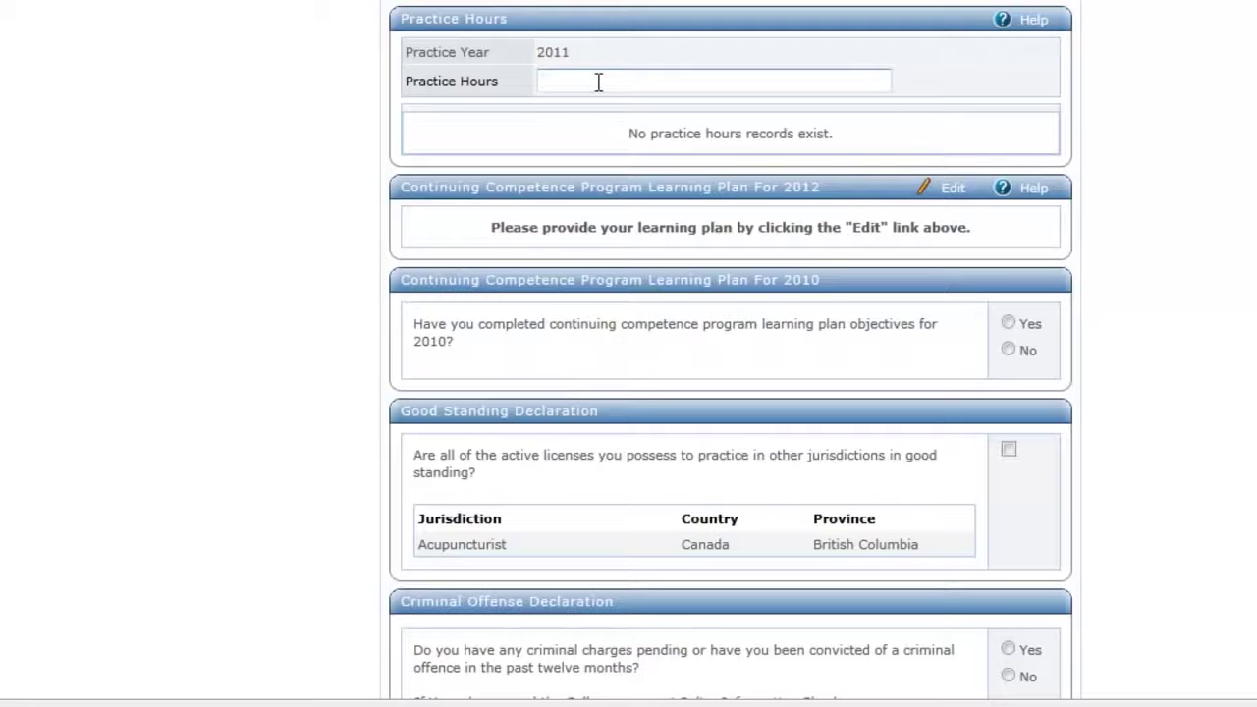
{"action": "type", "text": "1900"}
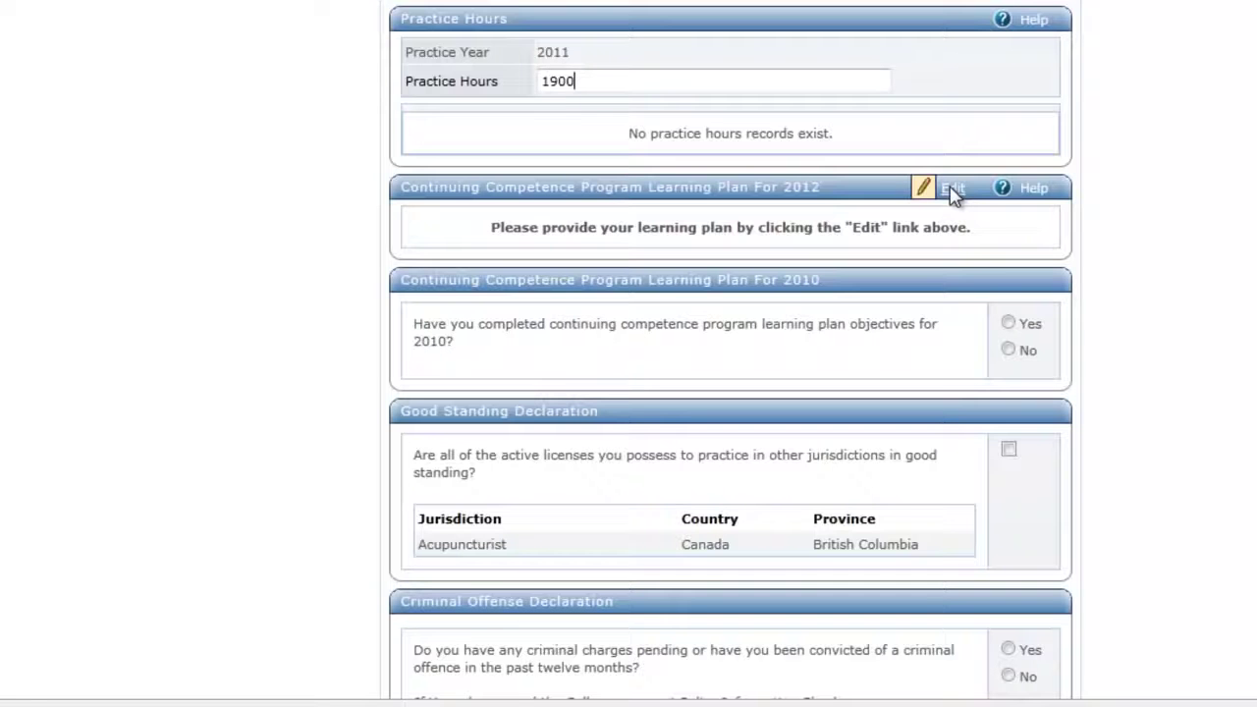
- Set the first 2012 objective: A1 Anatomy and Physiology, college courses, 3-6 months, Enhanced accountability
{"action": "left_click", "coordinate": [953, 193]}
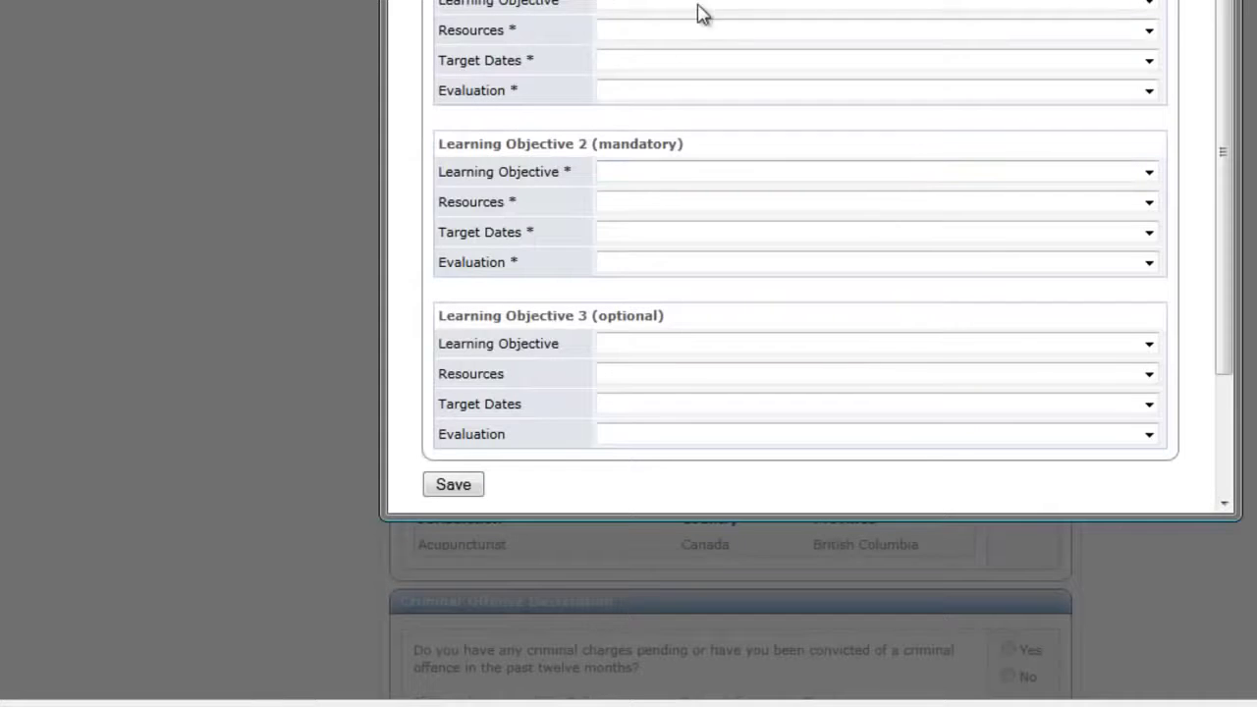
{"action": "left_click", "coordinate": [693, 5]}
{"action": "left_click", "coordinate": [640, 36]}
{"action": "left_click", "coordinate": [643, 31]}
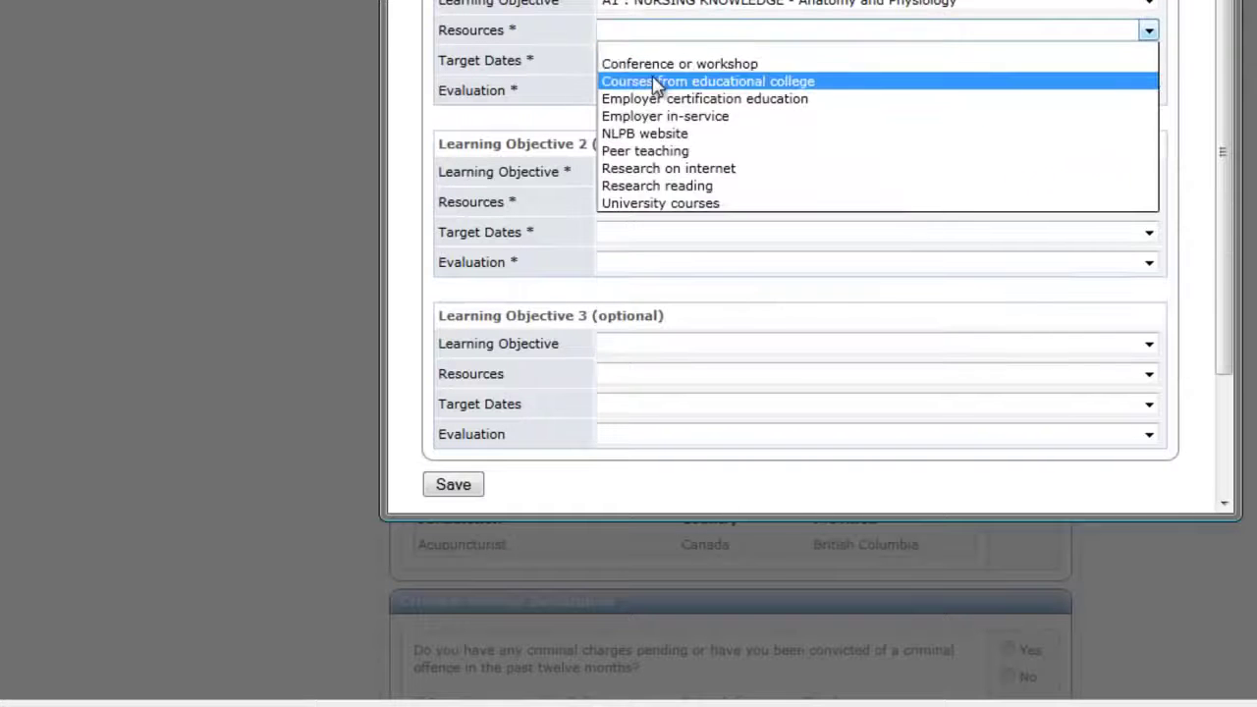
{"action": "left_click", "coordinate": [657, 81]}
{"action": "left_click", "coordinate": [653, 60]}
{"action": "left_click", "coordinate": [646, 111]}
{"action": "left_click", "coordinate": [651, 91]}
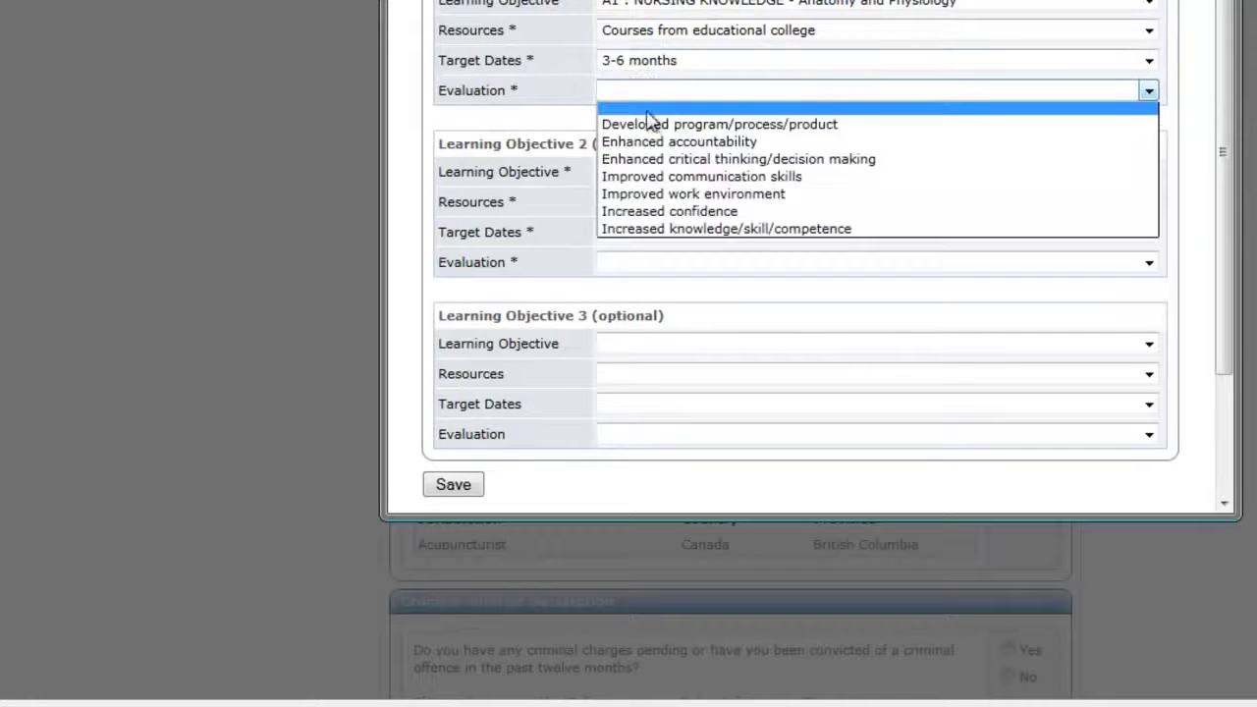
{"action": "left_click", "coordinate": [653, 141]}
{"action": "left_click", "coordinate": [618, 204]}
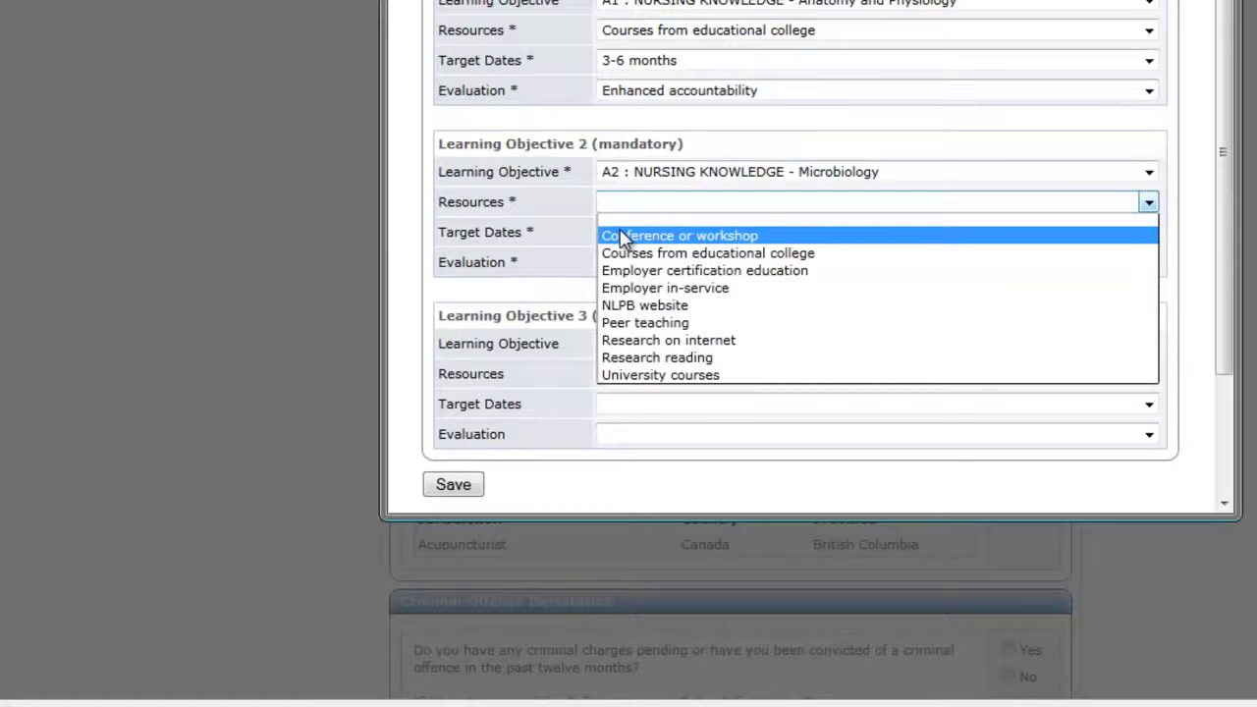
- Add a second objective via conference or workshop, 3-6 months, Improved communication skills, and save the plan
{"action": "left_click", "coordinate": [621, 235]}
{"action": "left_click", "coordinate": [620, 234]}
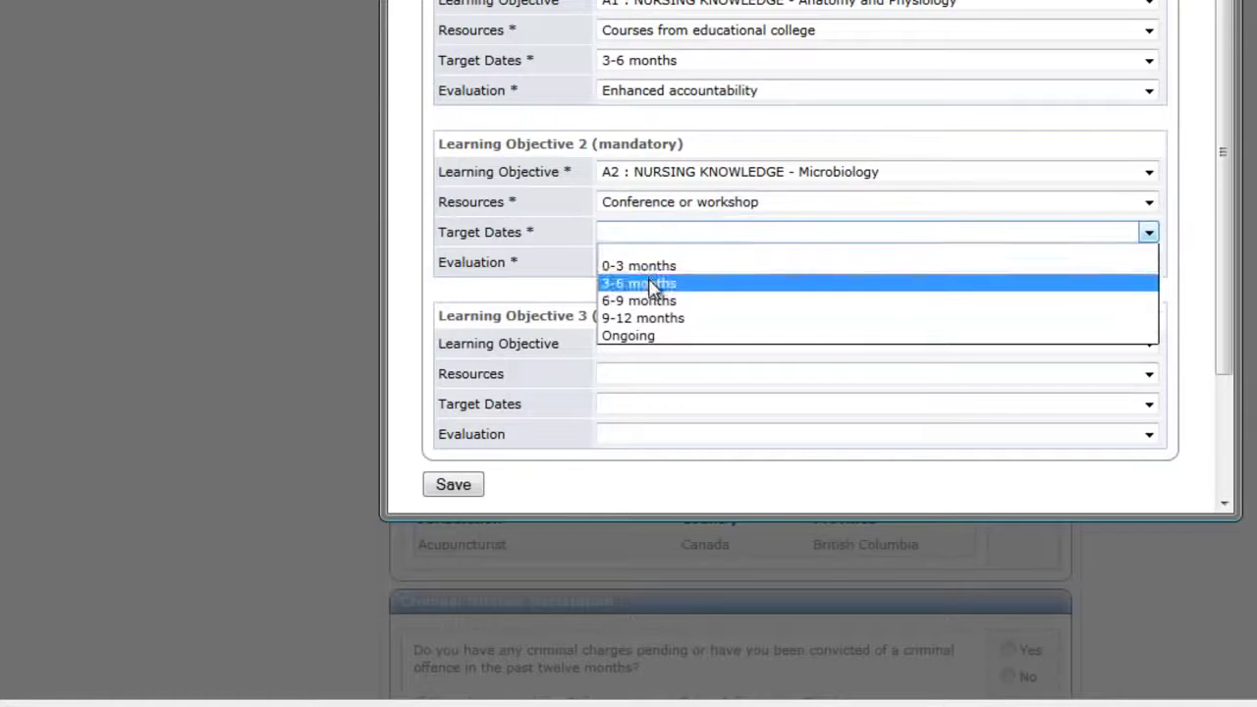
{"action": "left_click", "coordinate": [622, 280]}
{"action": "left_click", "coordinate": [658, 273]}
{"action": "left_click", "coordinate": [648, 348]}
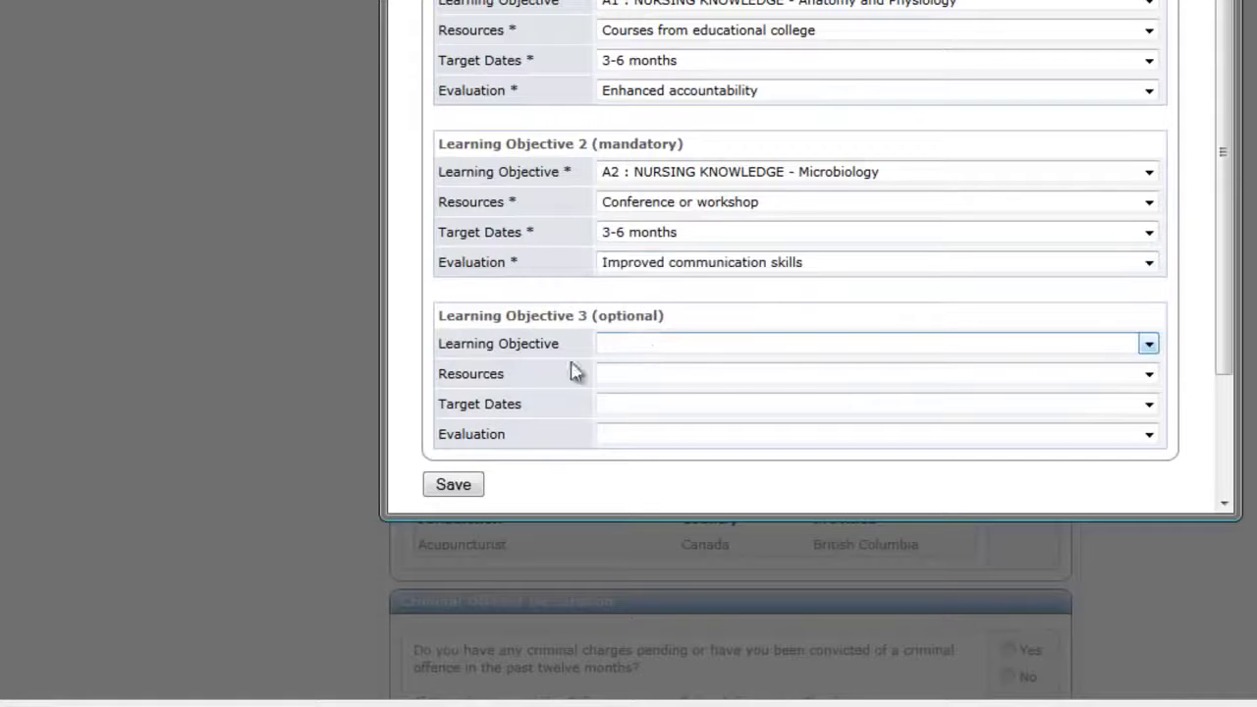
{"action": "left_click", "coordinate": [455, 494]}
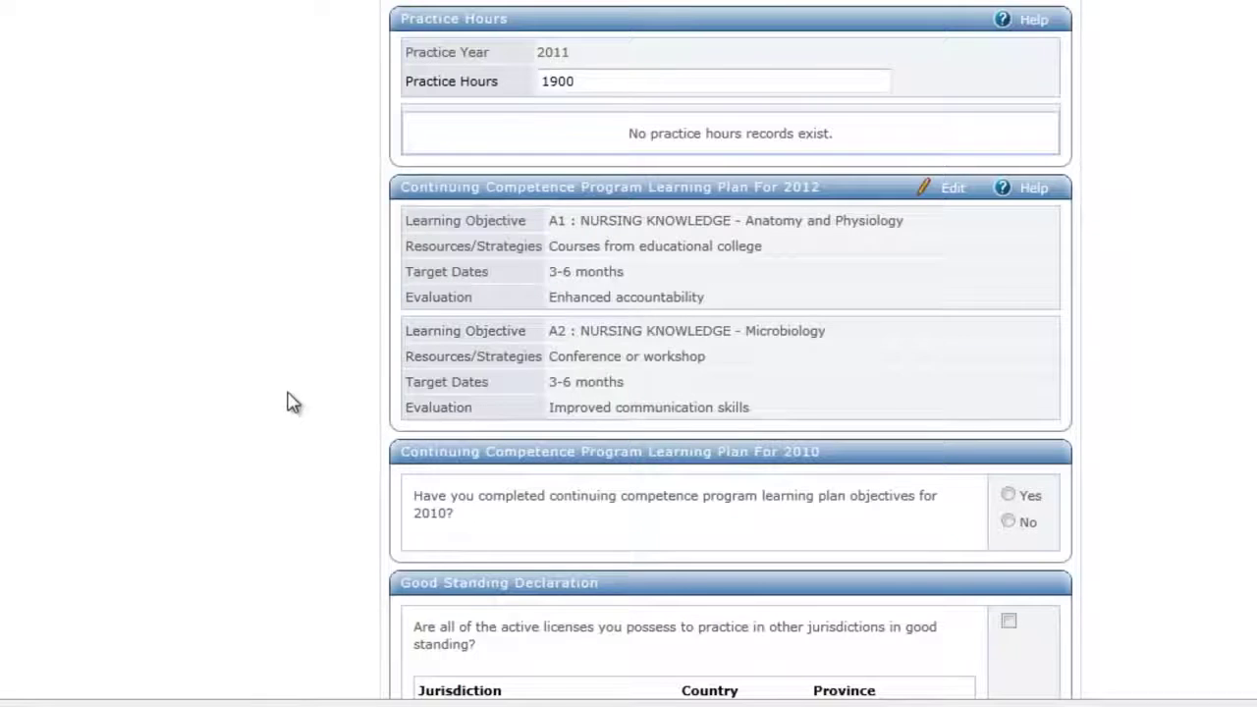
- Answer Yes to having completed the 2010 learning plan objectives
{"action": "left_click", "coordinate": [1015, 502]}
{"action": "scroll", "coordinate": [1101, 468], "scroll_direction": "down", "scroll_amount": 2}
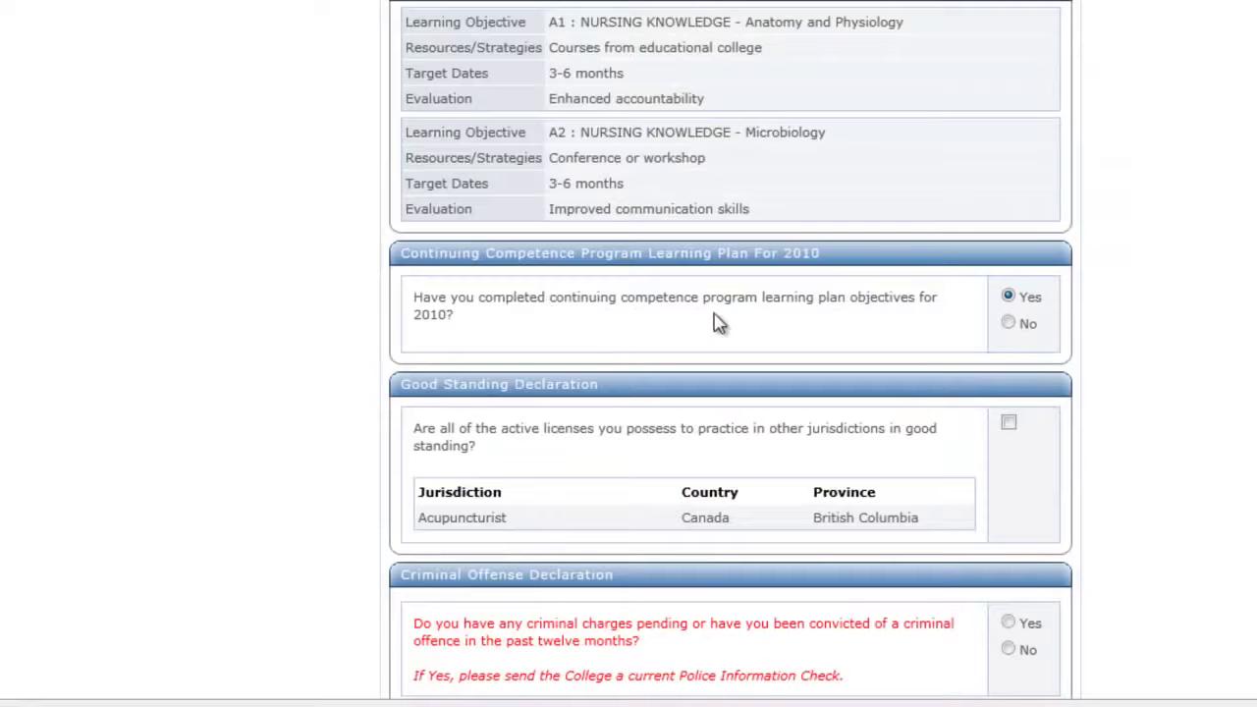
{"action": "left_click", "coordinate": [1012, 325]}
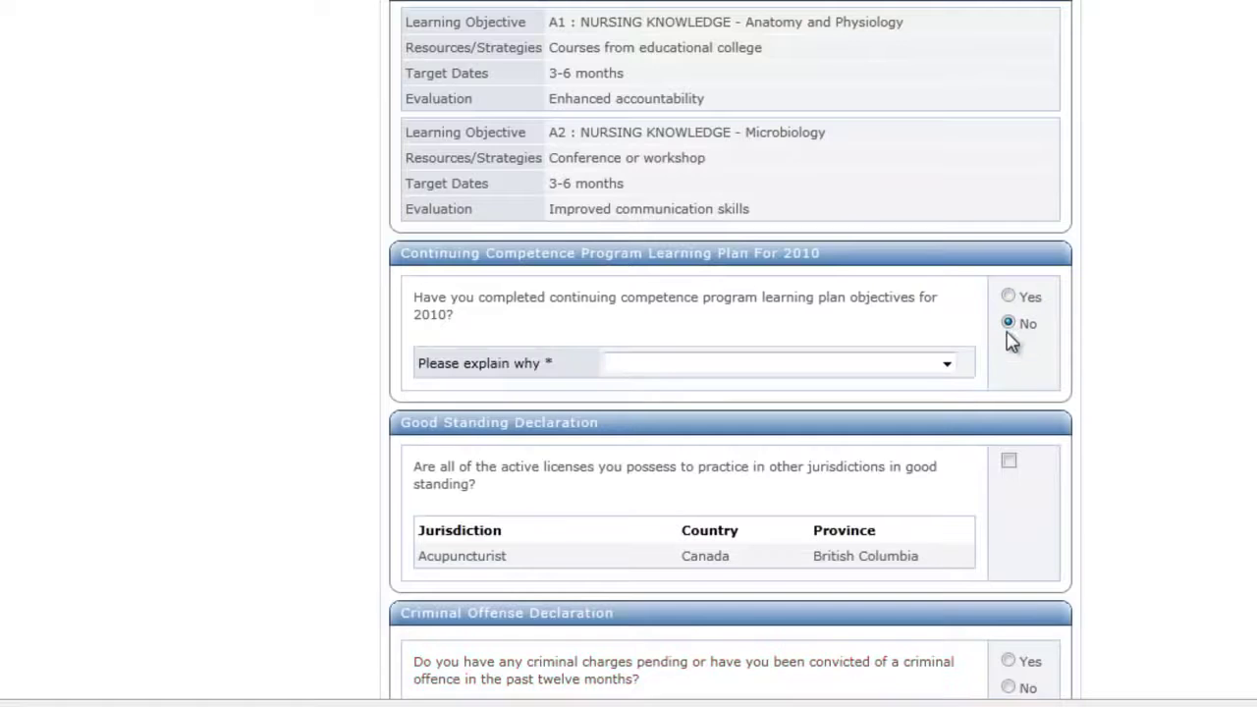
{"action": "left_click", "coordinate": [1011, 299]}
{"action": "left_click", "coordinate": [1012, 324]}
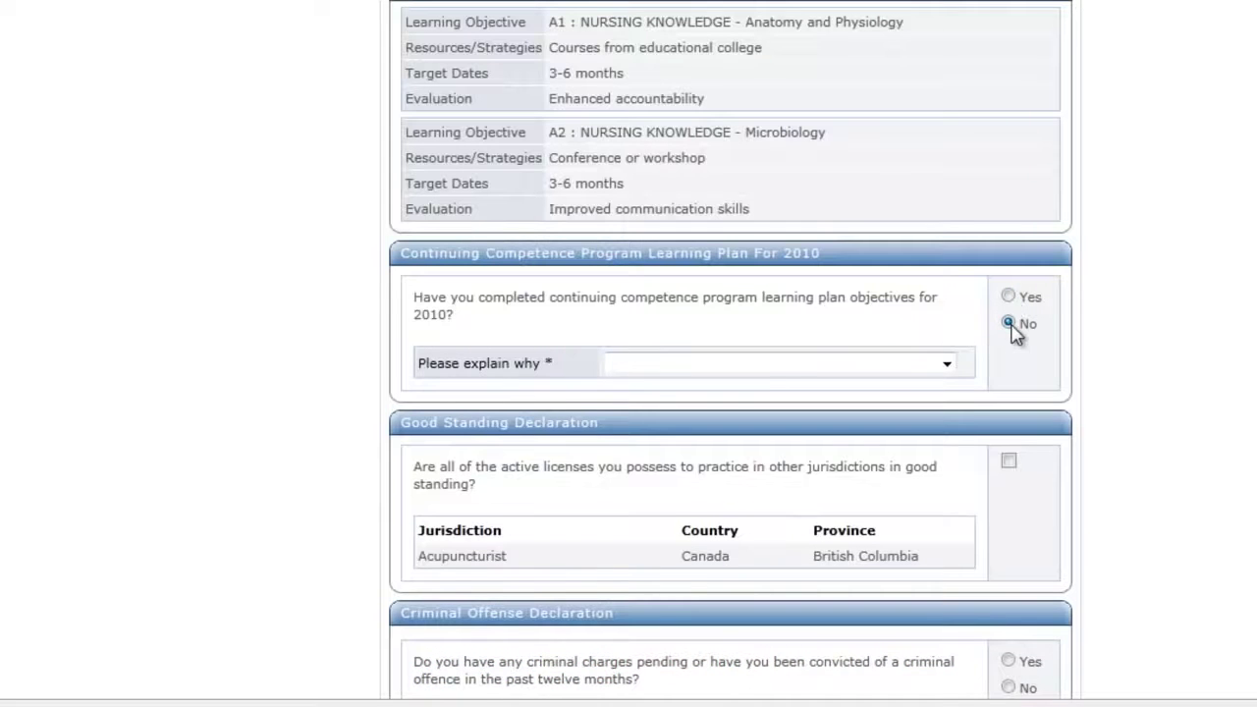
{"action": "left_click", "coordinate": [765, 371]}
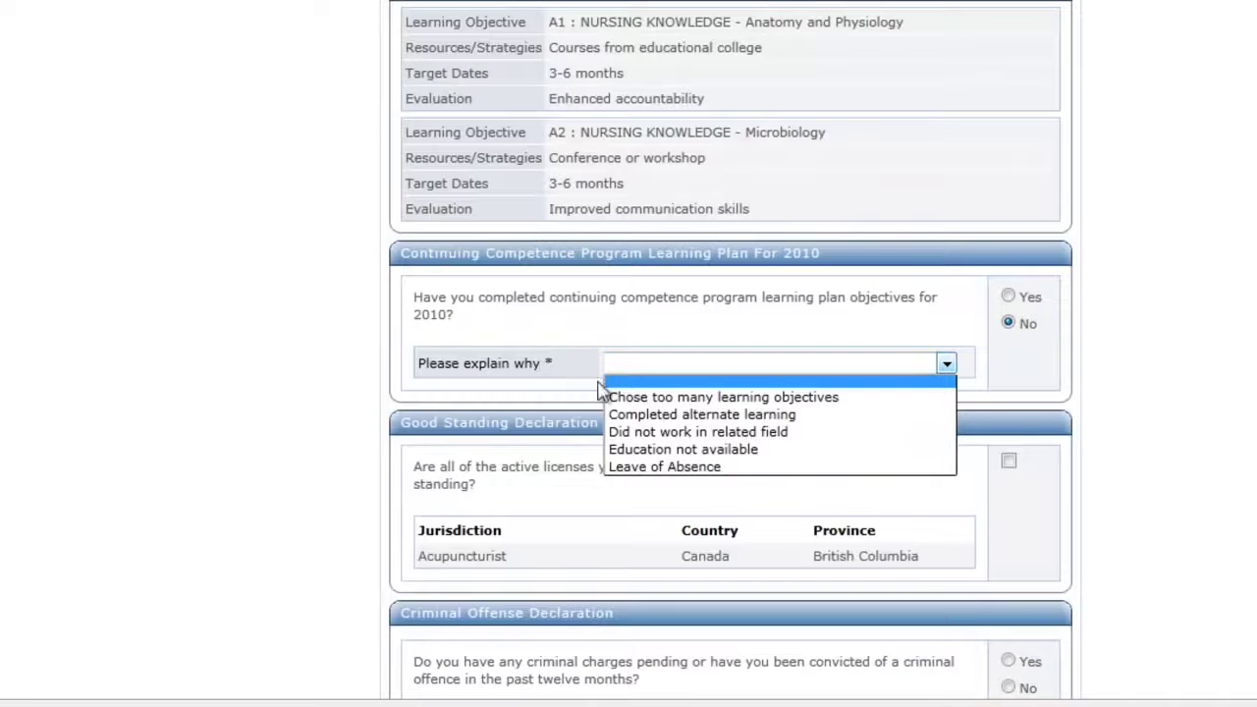
{"action": "left_click", "coordinate": [538, 365]}
{"action": "left_click", "coordinate": [1026, 300]}
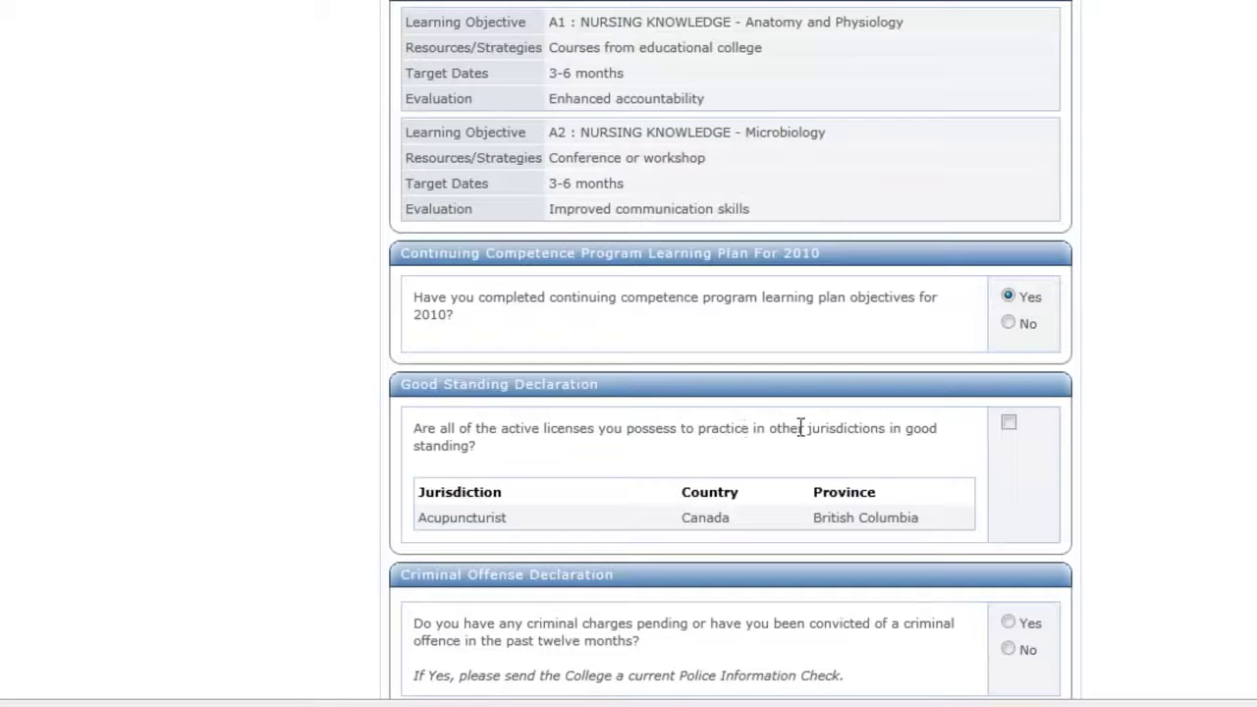
- Confirm good standing, declare no criminal charges, accept the renewal declaration, and submit
{"action": "left_click", "coordinate": [1008, 423]}
{"action": "scroll", "coordinate": [1139, 471], "scroll_direction": "down", "scroll_amount": 1}
{"action": "scroll", "coordinate": [1139, 472], "scroll_direction": "down", "scroll_amount": 5}
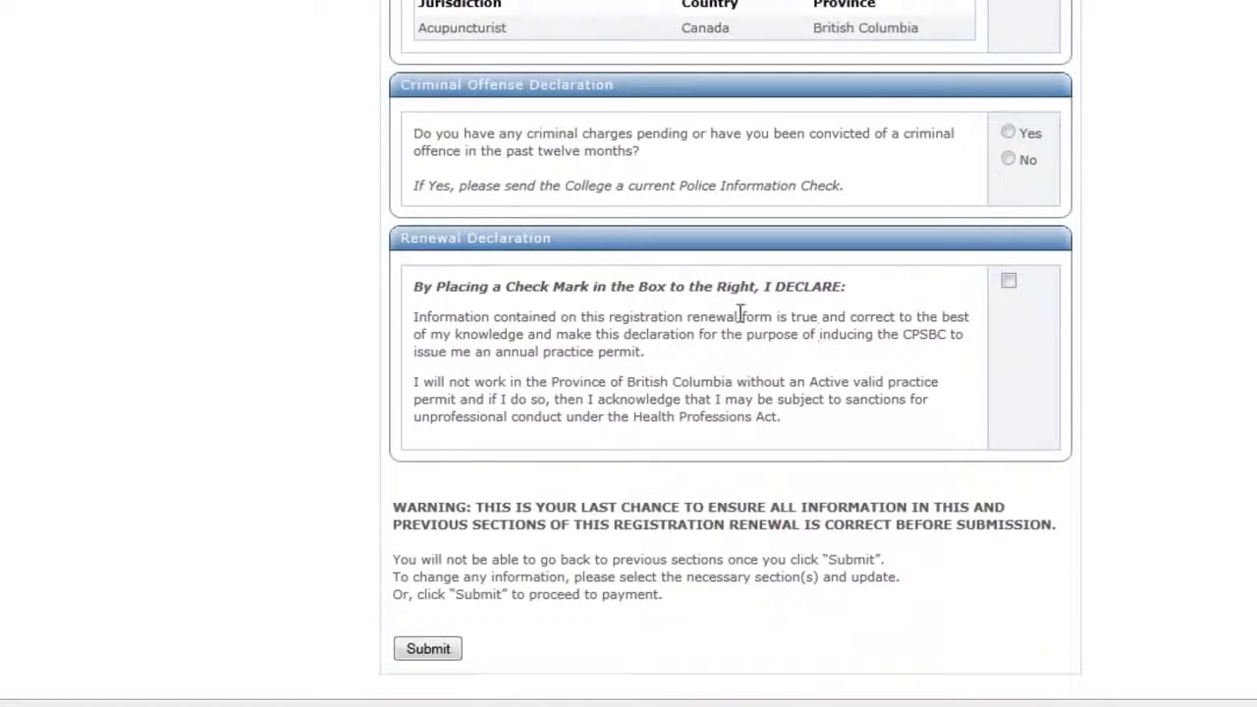
{"action": "left_click", "coordinate": [1009, 159]}
{"action": "left_click", "coordinate": [1009, 282]}
{"action": "left_click", "coordinate": [431, 651]}
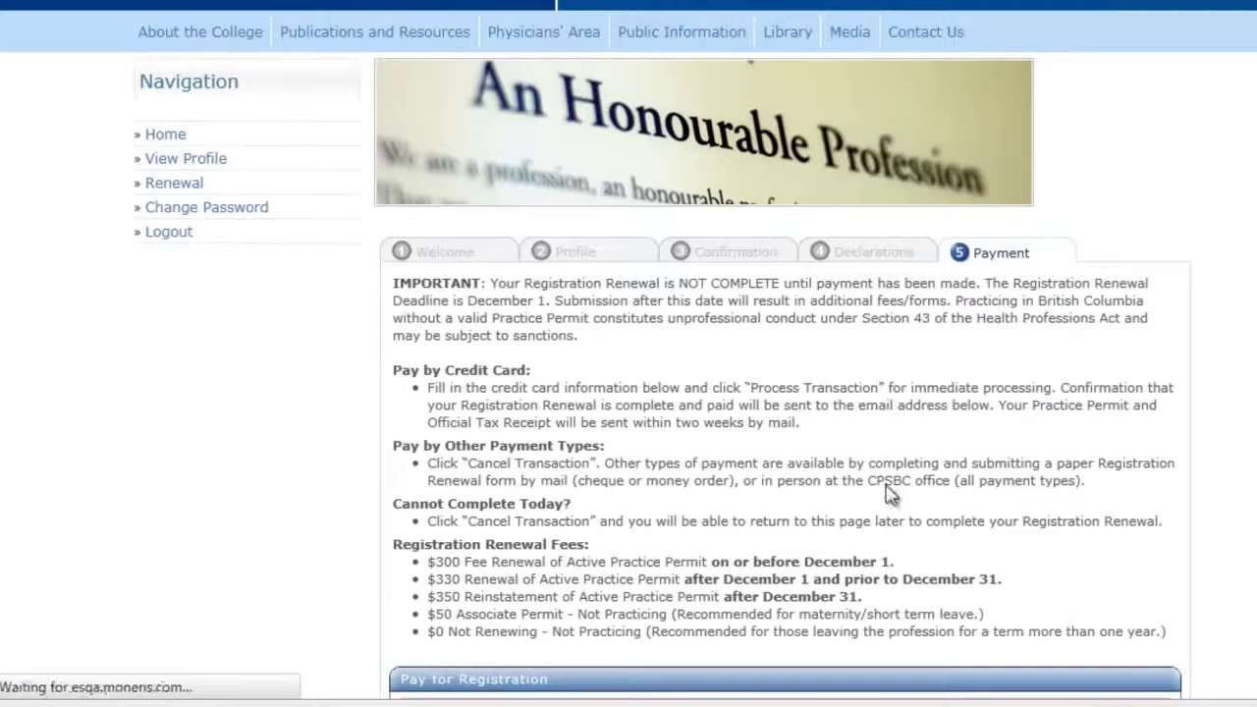
- Pay the $300.00 renewal fee by credit card with the cardholder's name and card number
{"action": "scroll", "coordinate": [913, 439], "scroll_direction": "down", "scroll_amount": 3}
{"action": "scroll", "coordinate": [905, 443], "scroll_direction": "up", "scroll_amount": 3}
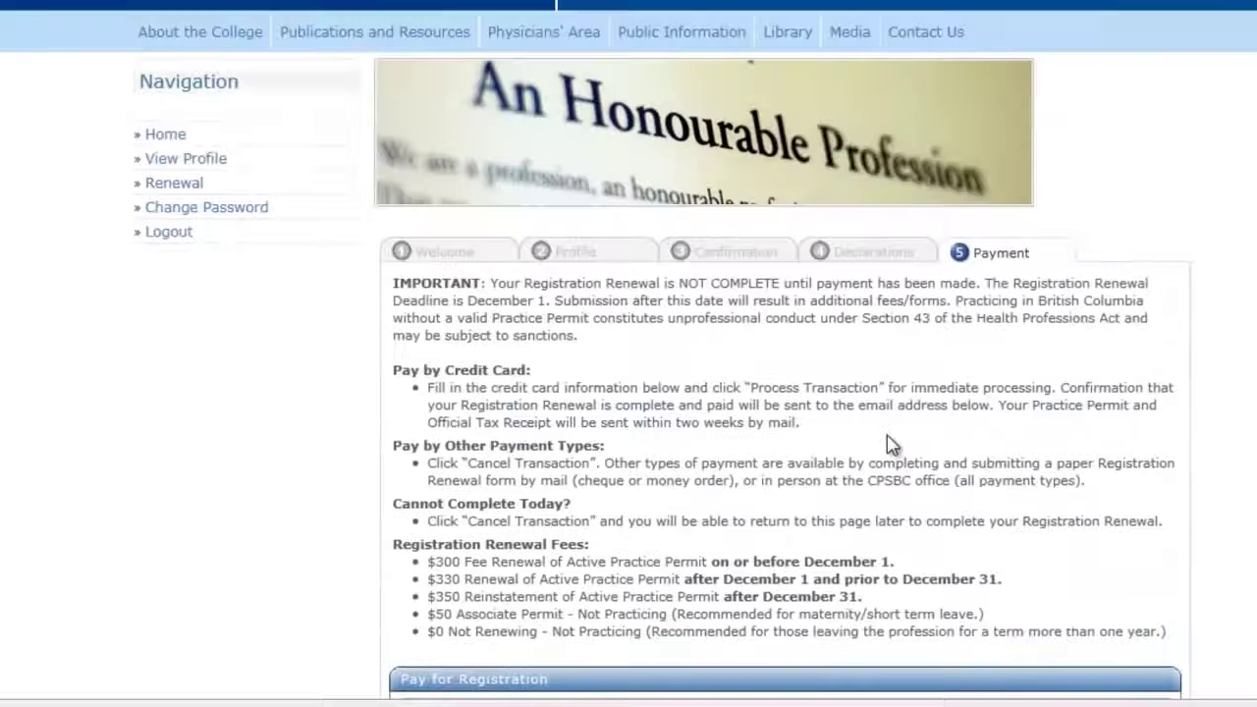
{"action": "scroll", "coordinate": [888, 444], "scroll_direction": "down", "scroll_amount": 8}
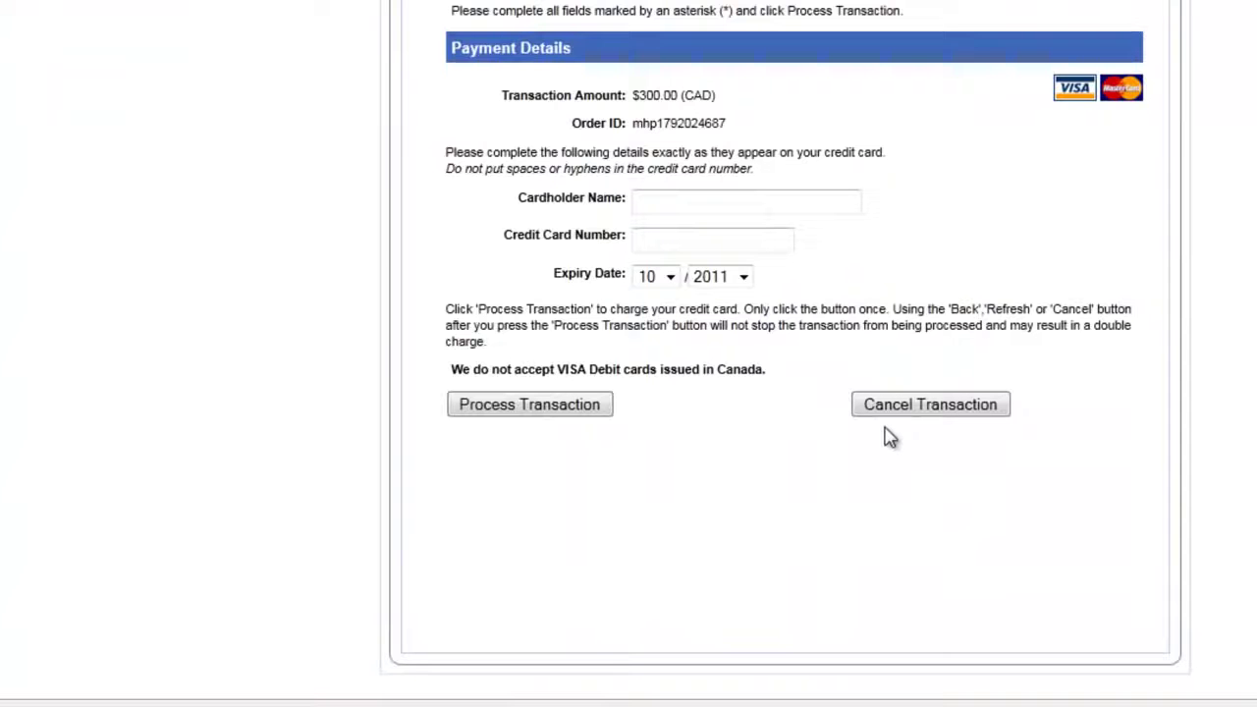
{"action": "left_click", "coordinate": [704, 202]}
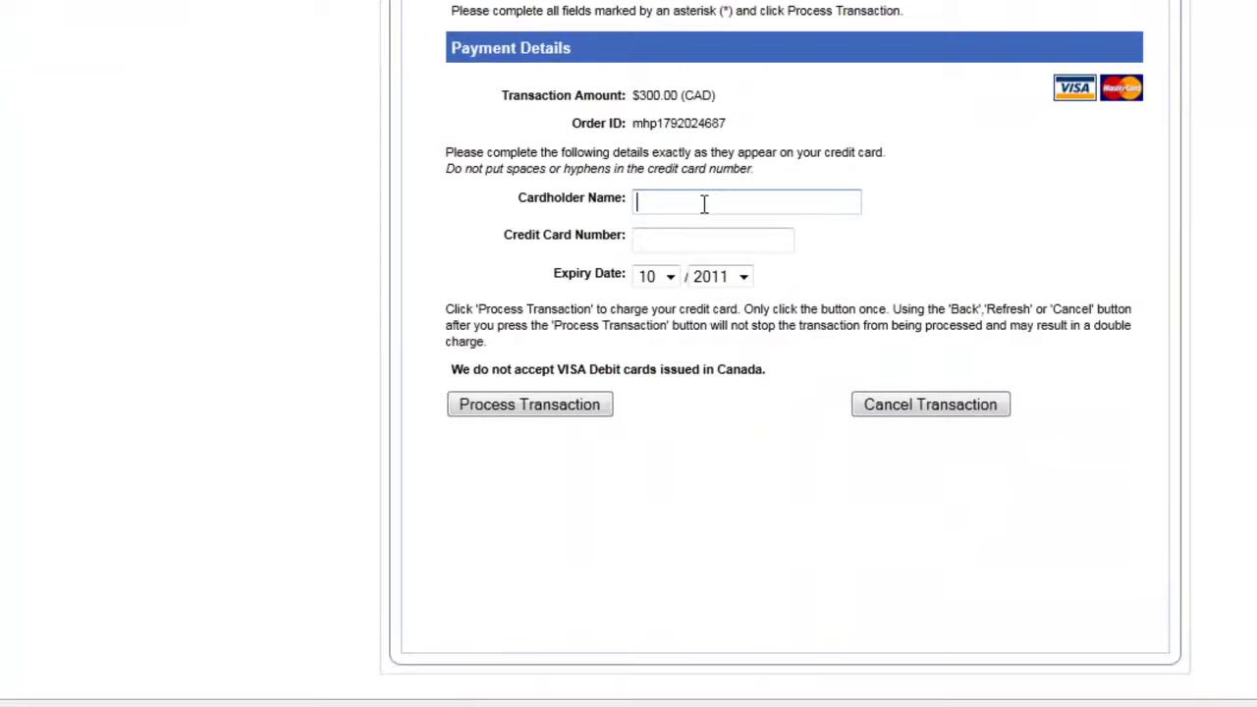
{"action": "key", "text": "Tab"}
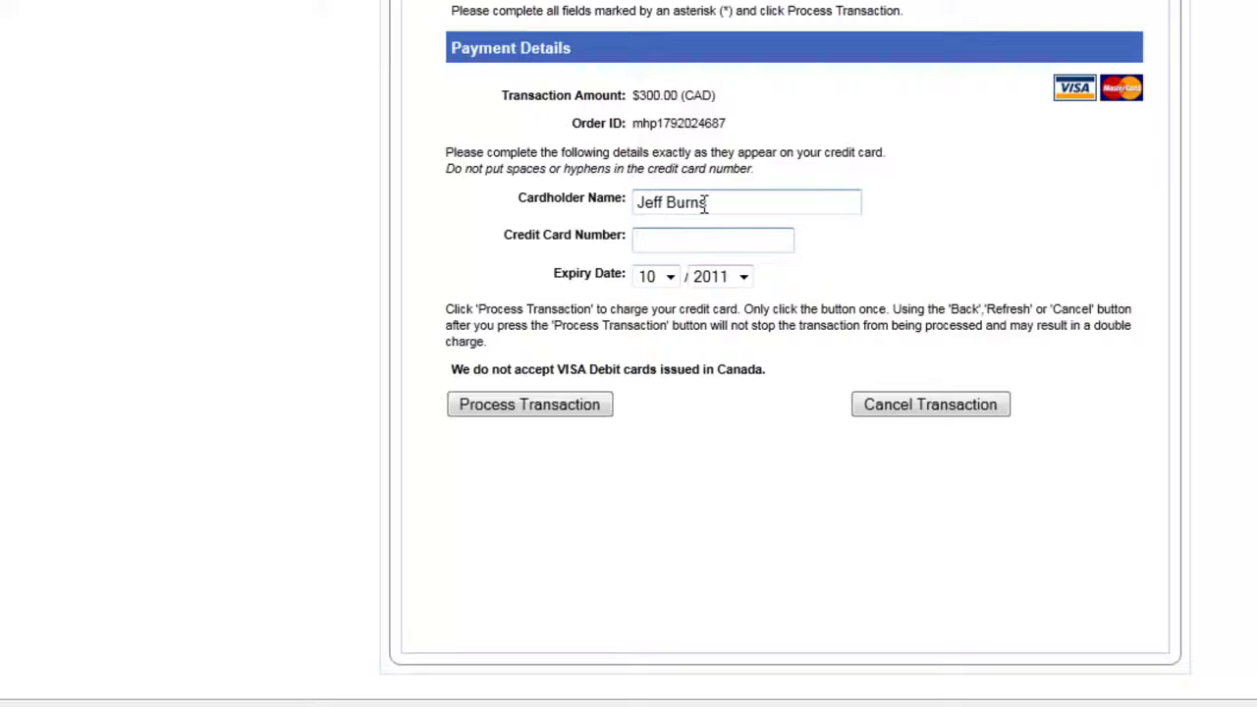
{"action": "type", "text": "5454545454545454"}
{"action": "key", "text": "Tab"}
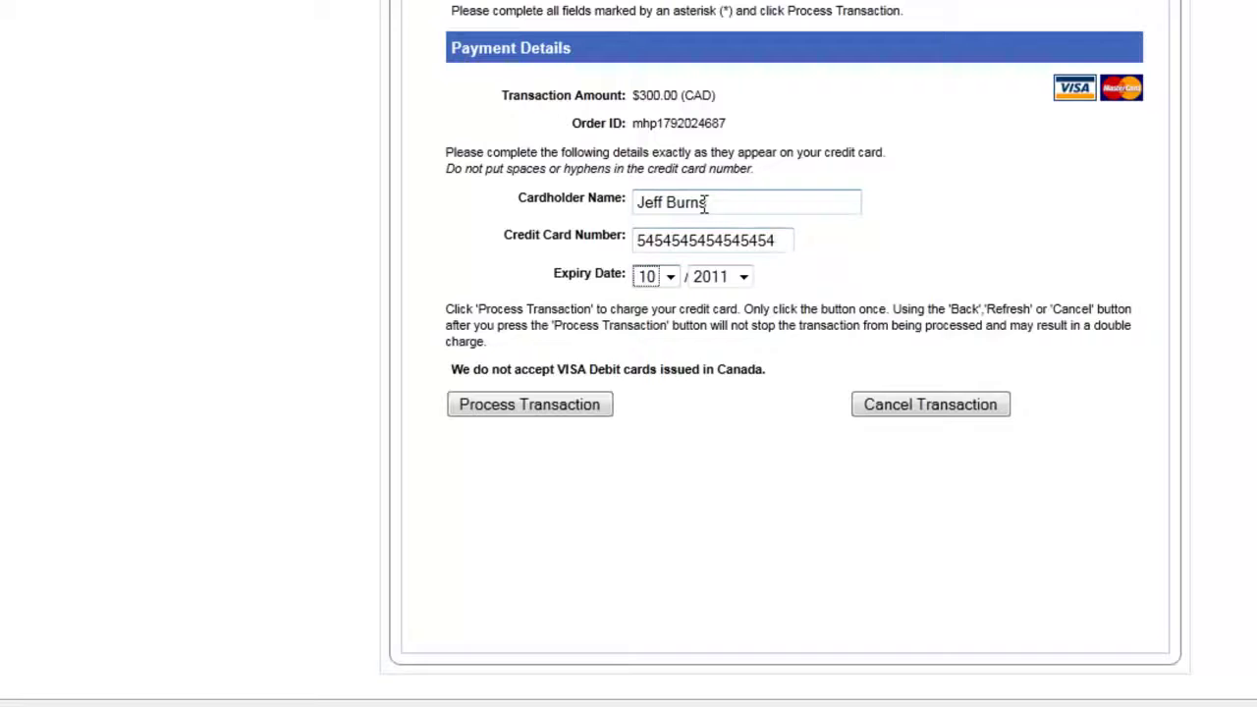
{"action": "left_click", "coordinate": [528, 404]}
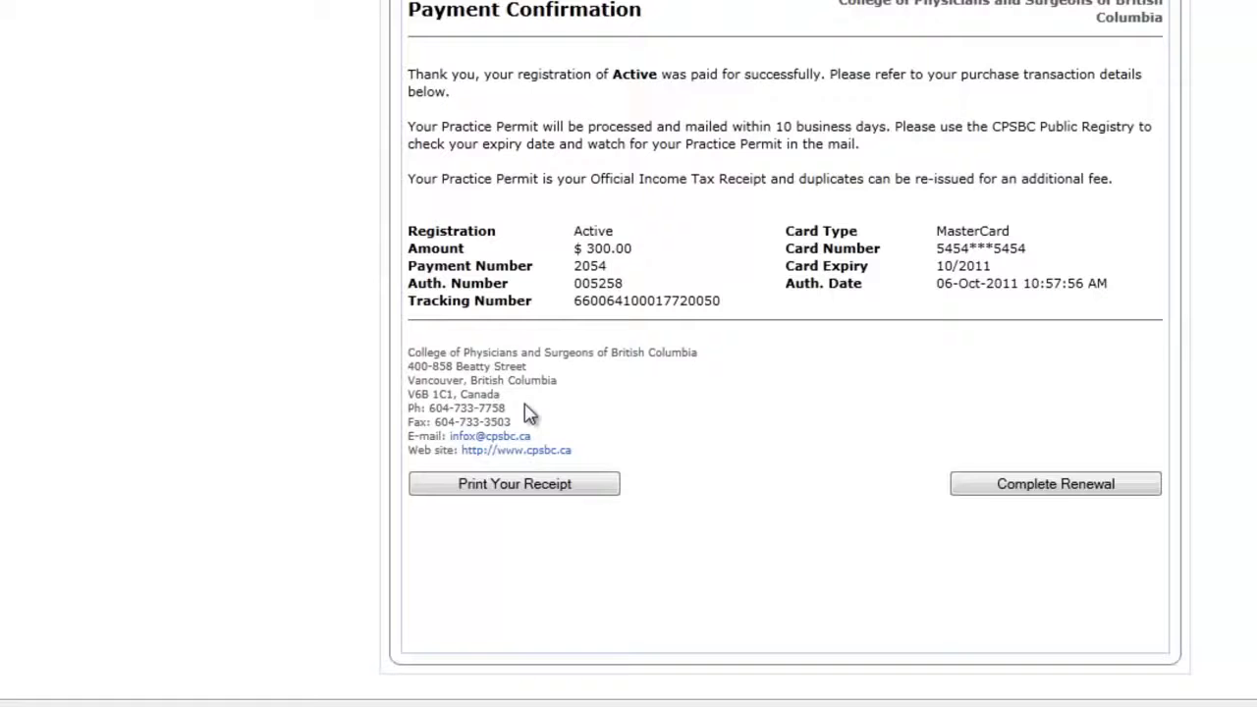
- Finish the online renewal, then in Alinity Studio expand the Active (01-Jan-2012) registration's sub-records
{"action": "left_click", "coordinate": [1033, 488]}
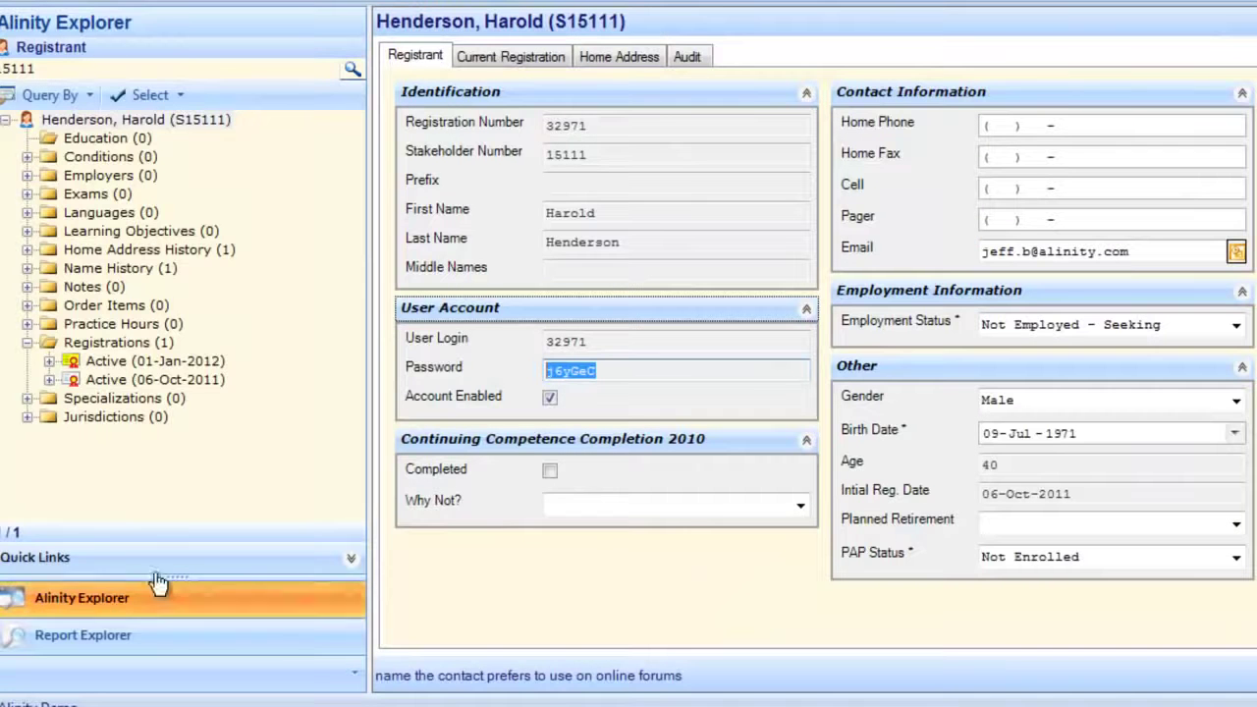
{"action": "left_click", "coordinate": [27, 120]}
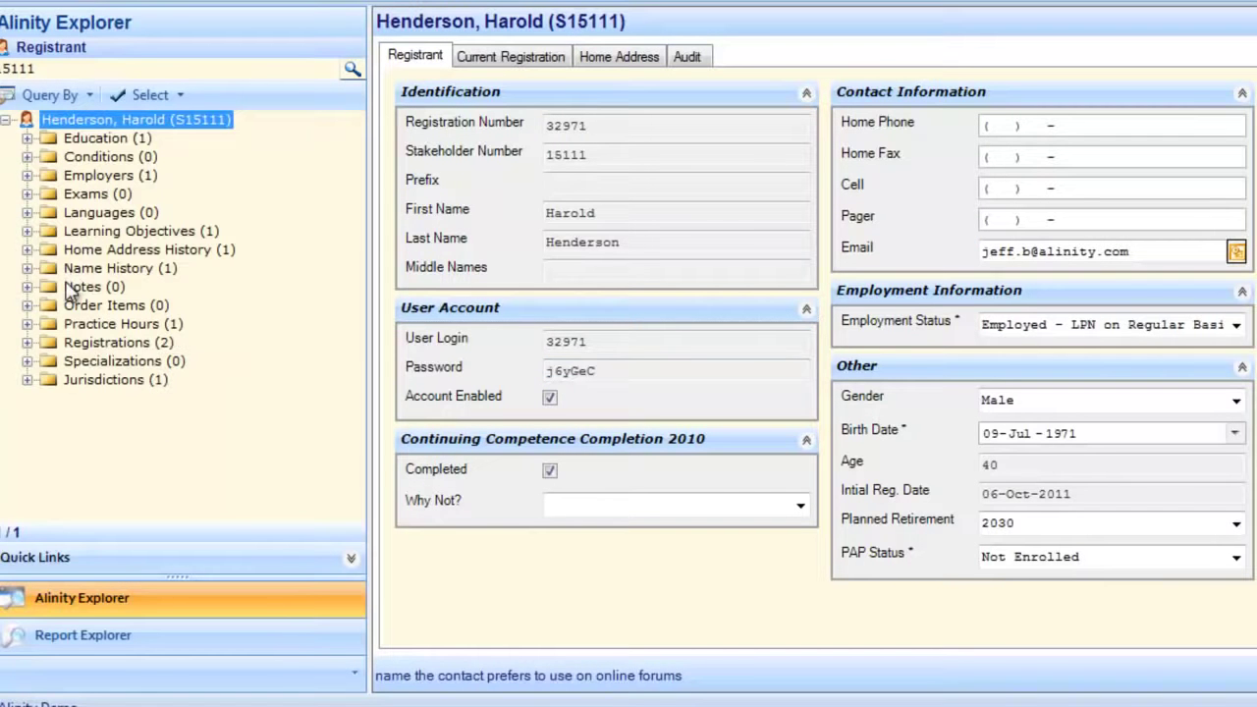
{"action": "double_click", "coordinate": [86, 343]}
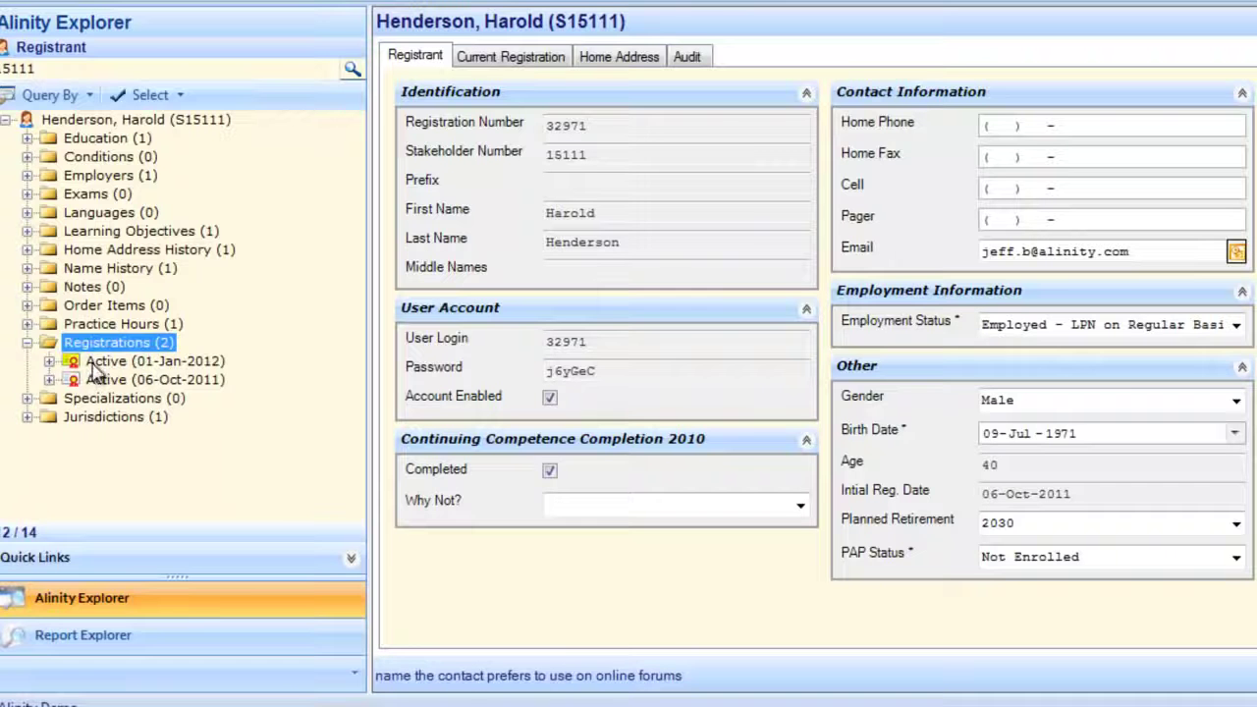
{"action": "double_click", "coordinate": [110, 362]}
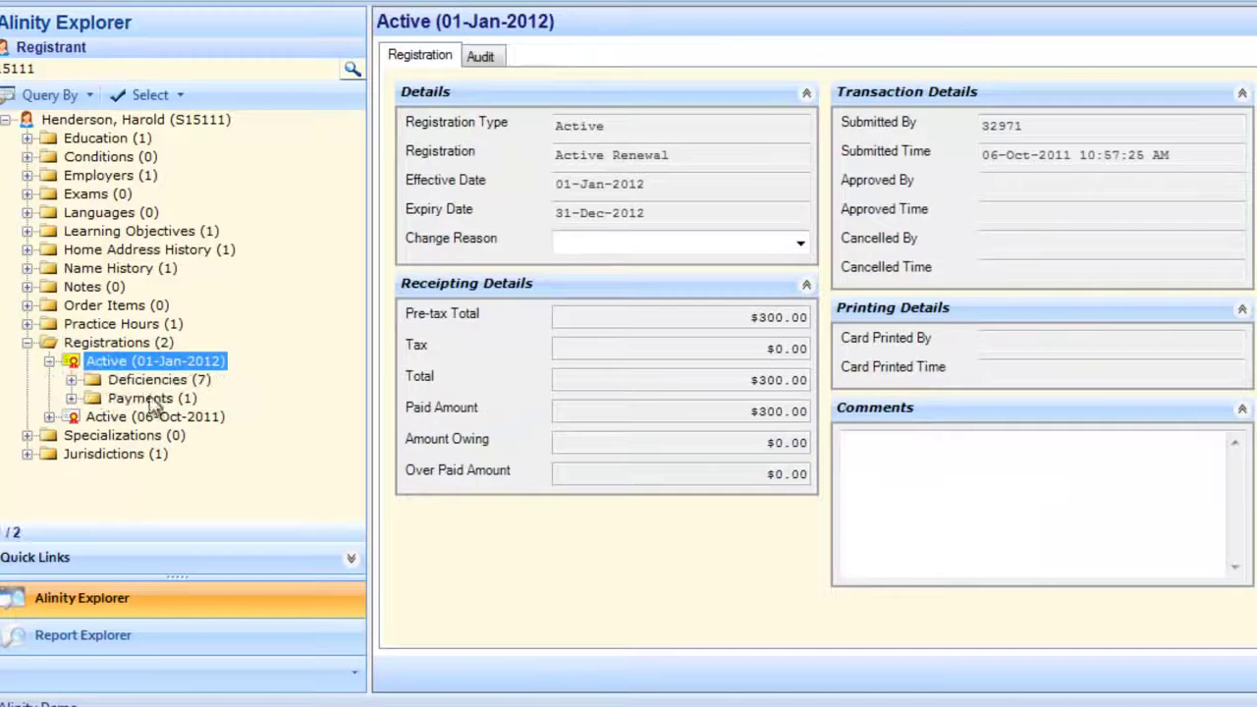
{"action": "double_click", "coordinate": [157, 380]}
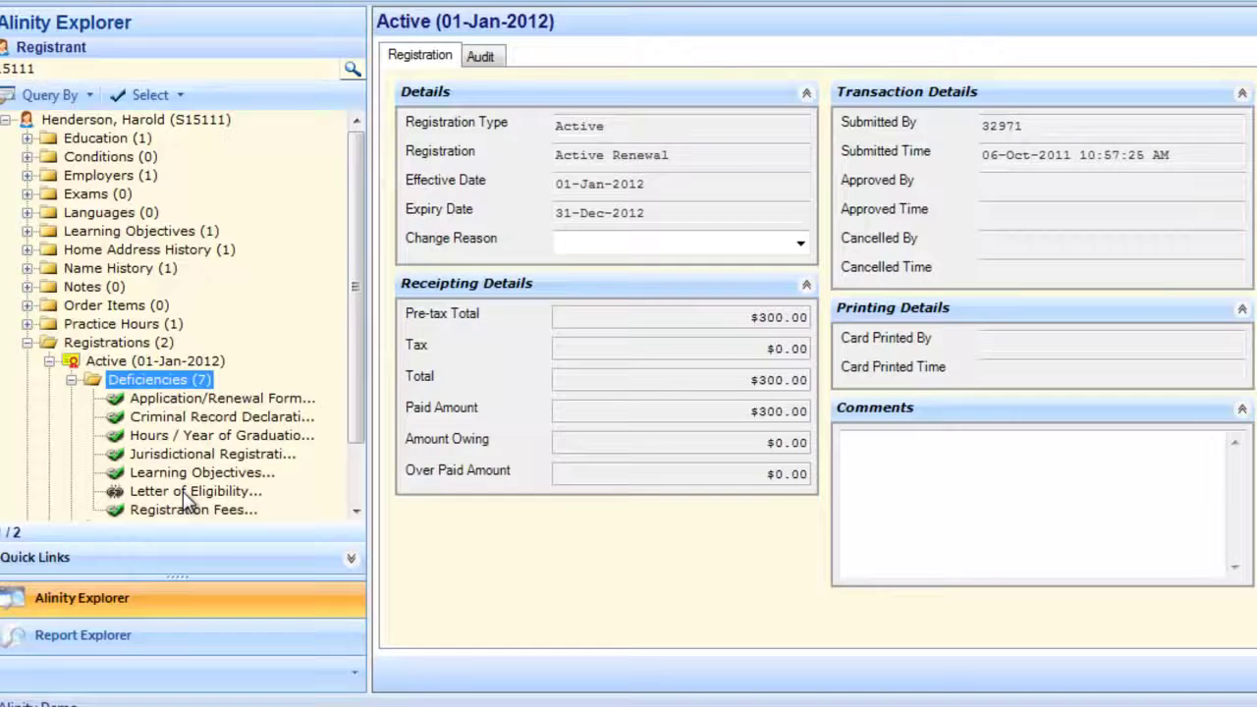
- Mark the Letter of Eligibility deficiency Cancelled with comment 'cancelled.', save, and reopen the 2012 registration
{"action": "left_click", "coordinate": [189, 492]}
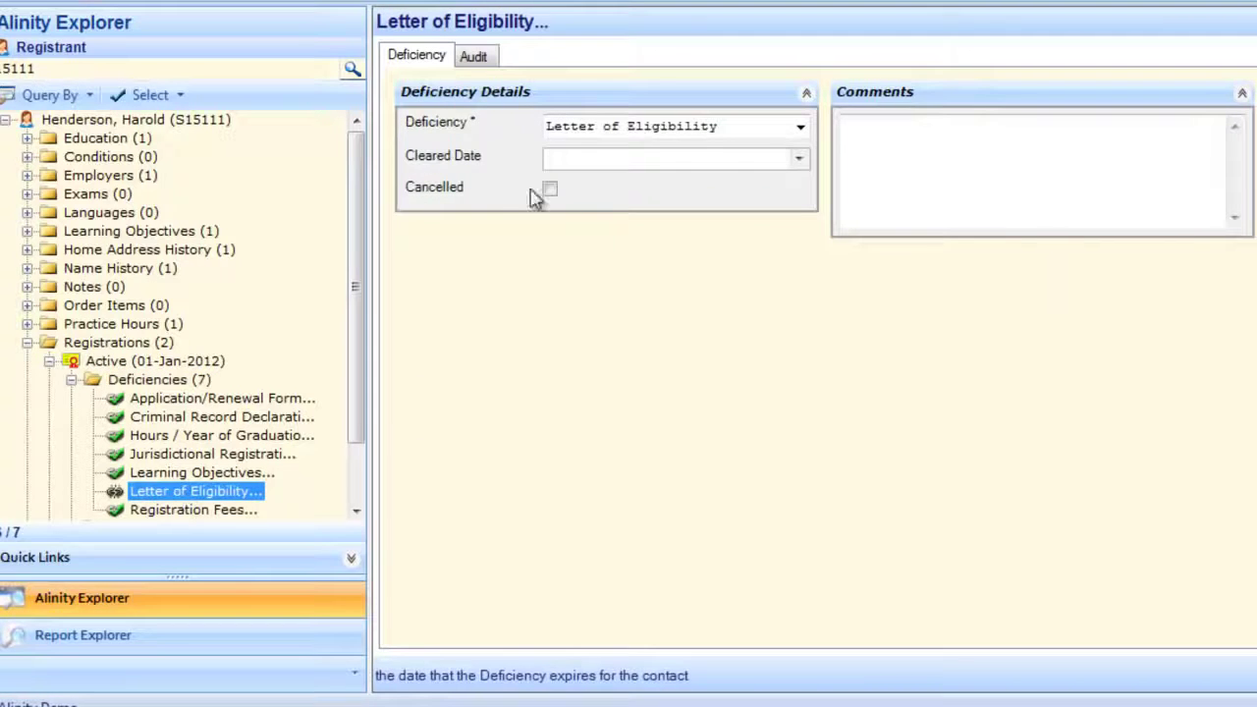
{"action": "left_click", "coordinate": [549, 188]}
{"action": "left_click", "coordinate": [989, 175]}
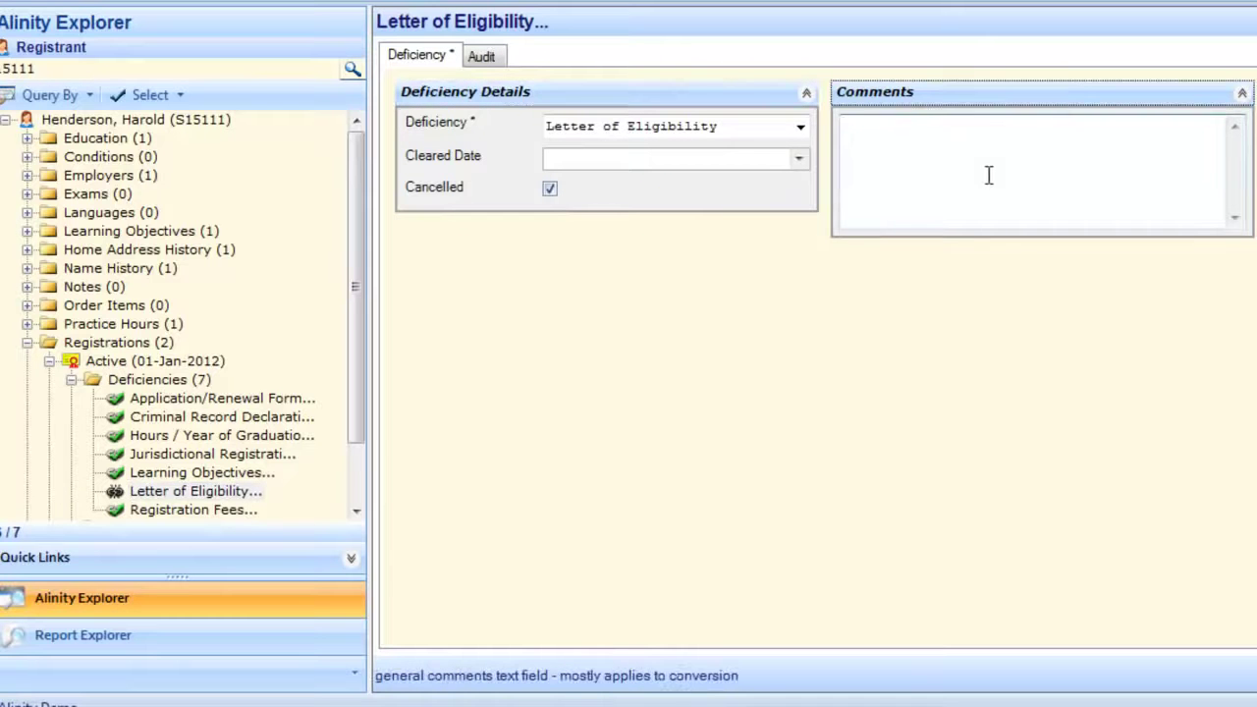
{"action": "type", "text": "cancelled."}
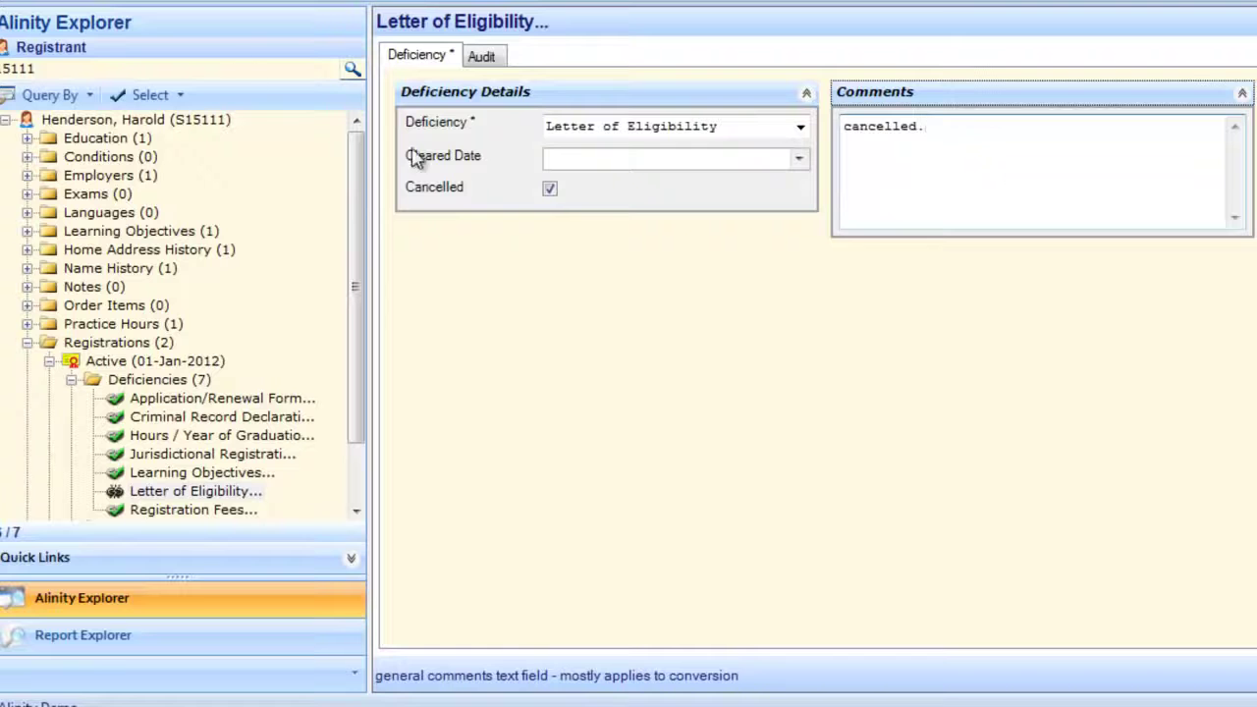
{"action": "left_click", "coordinate": [14, 6]}
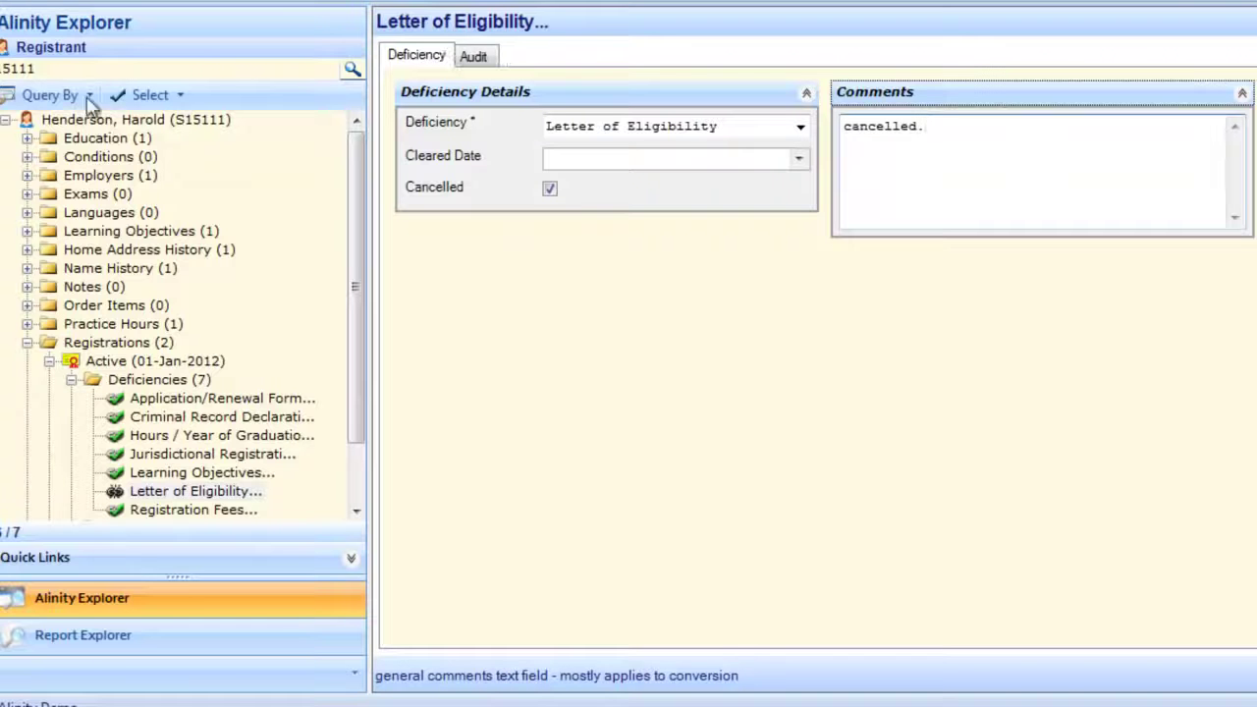
{"action": "left_click", "coordinate": [49, 362]}
{"action": "left_click", "coordinate": [49, 362]}
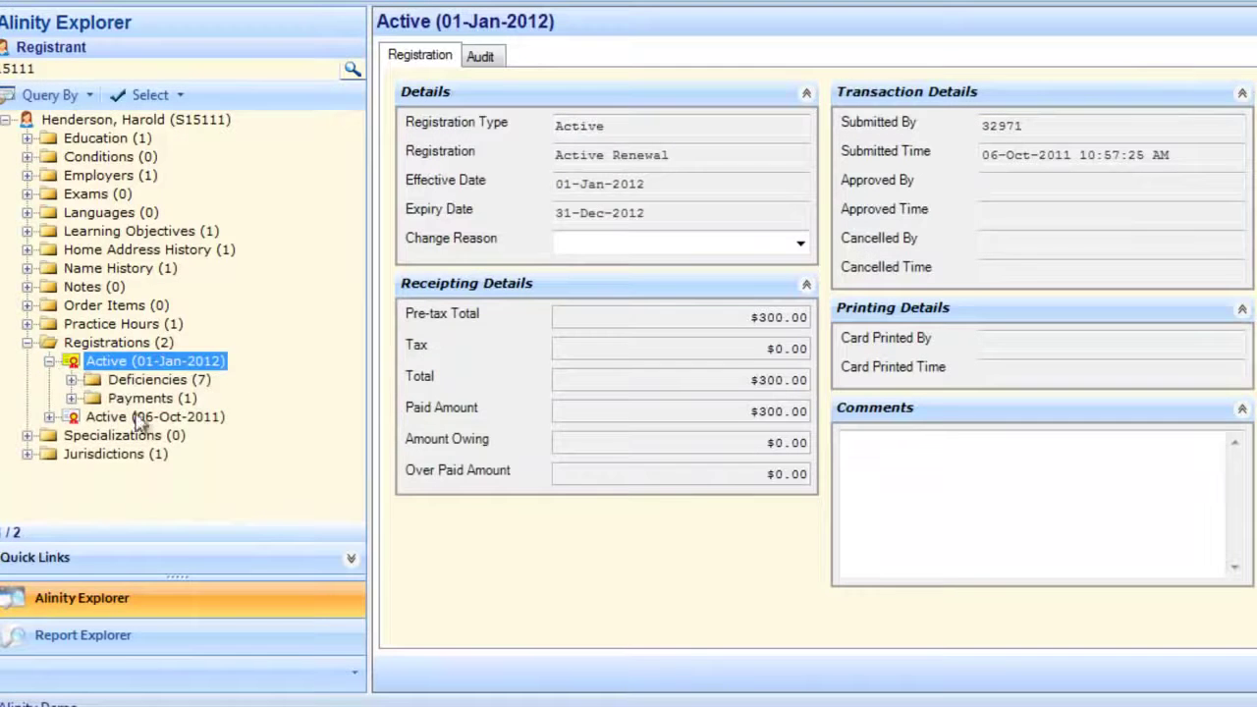
- Open the renewal's $300.00 payment (2054) and copy its batch number
{"action": "double_click", "coordinate": [114, 381]}
{"action": "scroll", "coordinate": [244, 471], "scroll_direction": "down", "scroll_amount": 1}
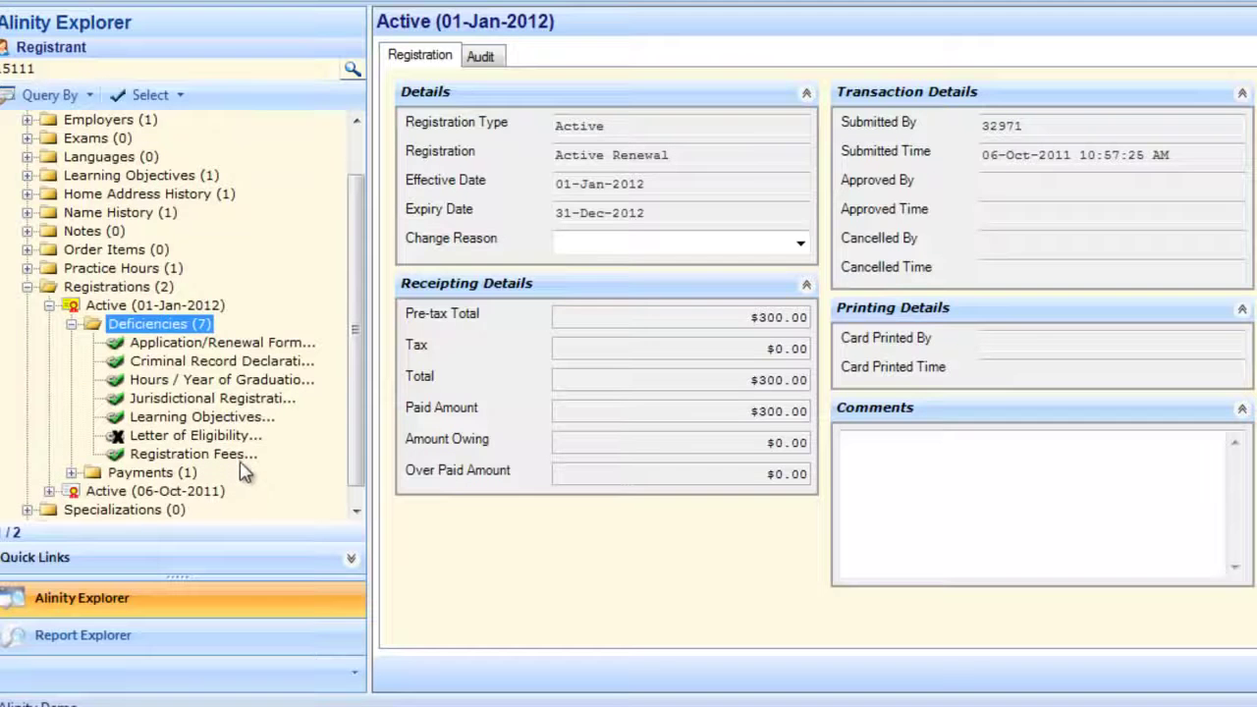
{"action": "double_click", "coordinate": [169, 475]}
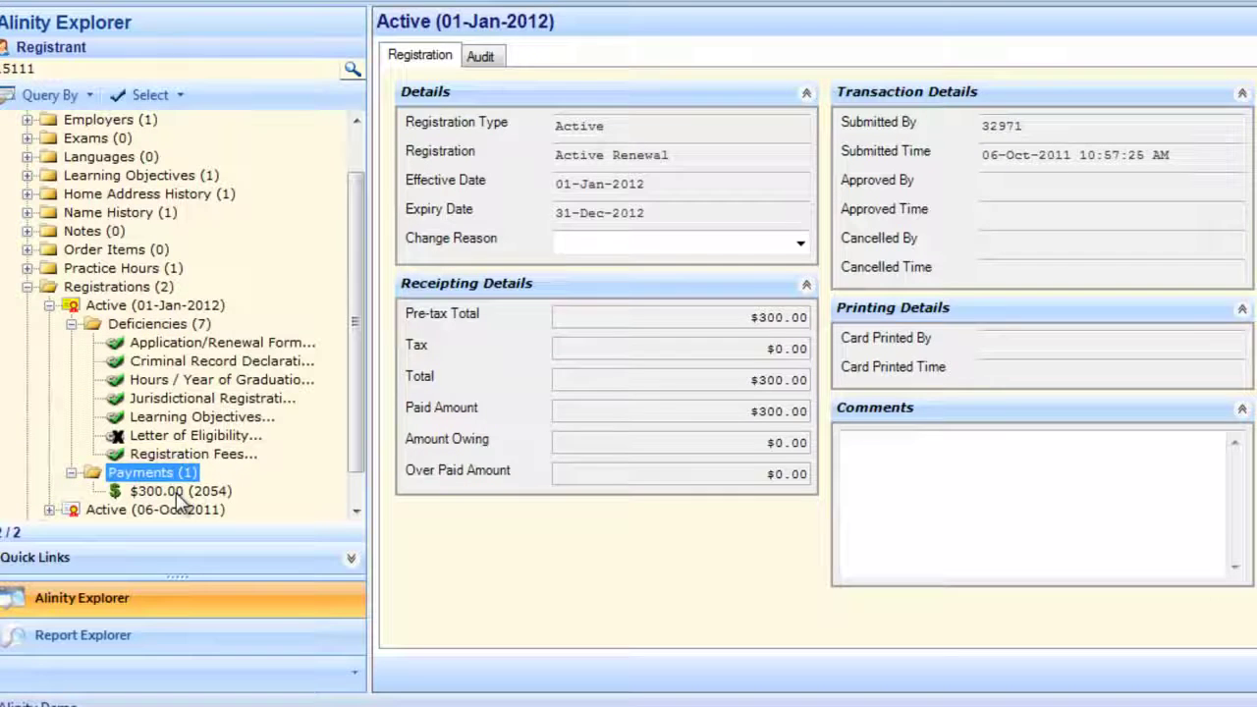
{"action": "left_click", "coordinate": [179, 494]}
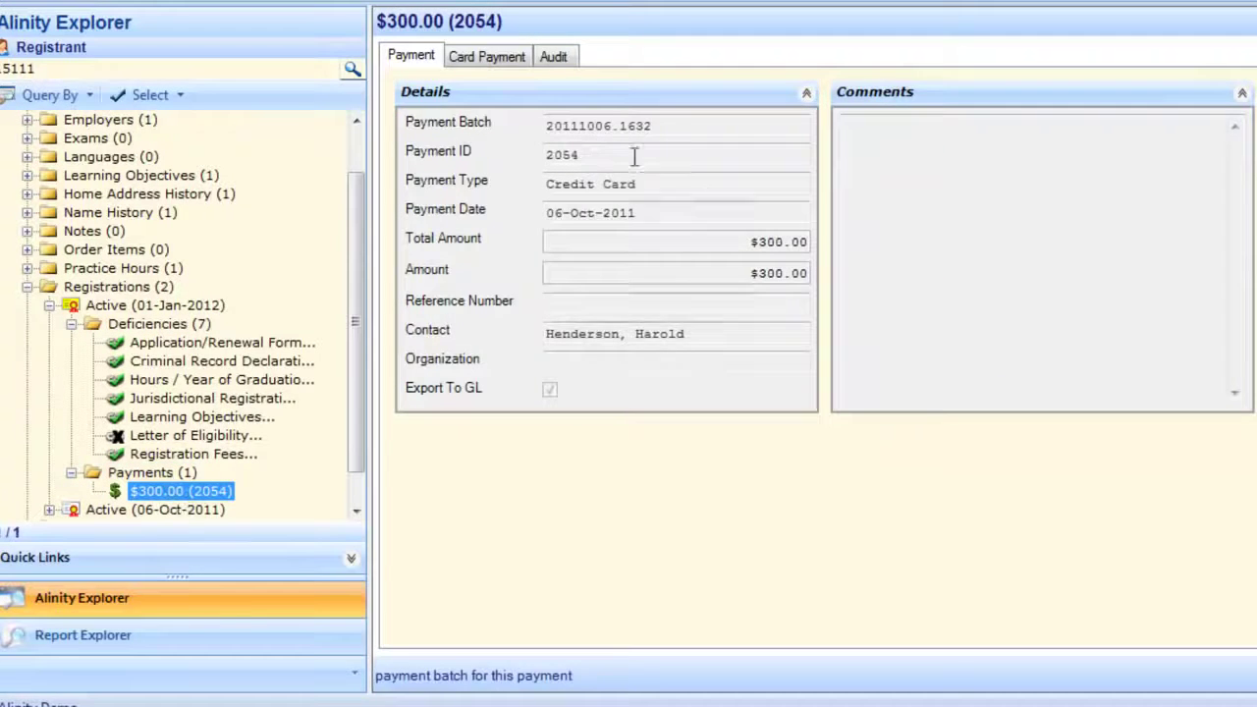
{"action": "left_click", "coordinate": [679, 129]}
{"action": "key", "text": "ctrl+c"}
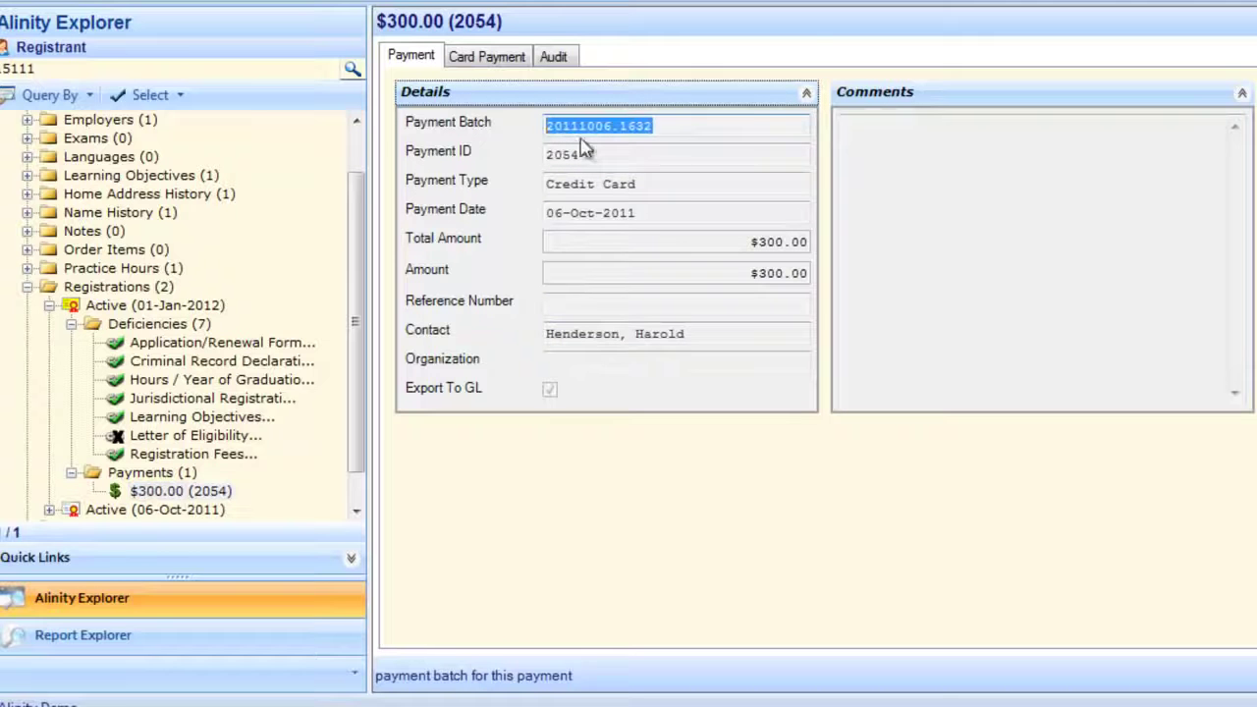
- Find batch 20111006.1632 in Payment Batch search and open payment 2054 from it
{"action": "left_click", "coordinate": [163, 61]}
{"action": "key", "text": "ctrl+v"}
{"action": "key", "text": "Return"}
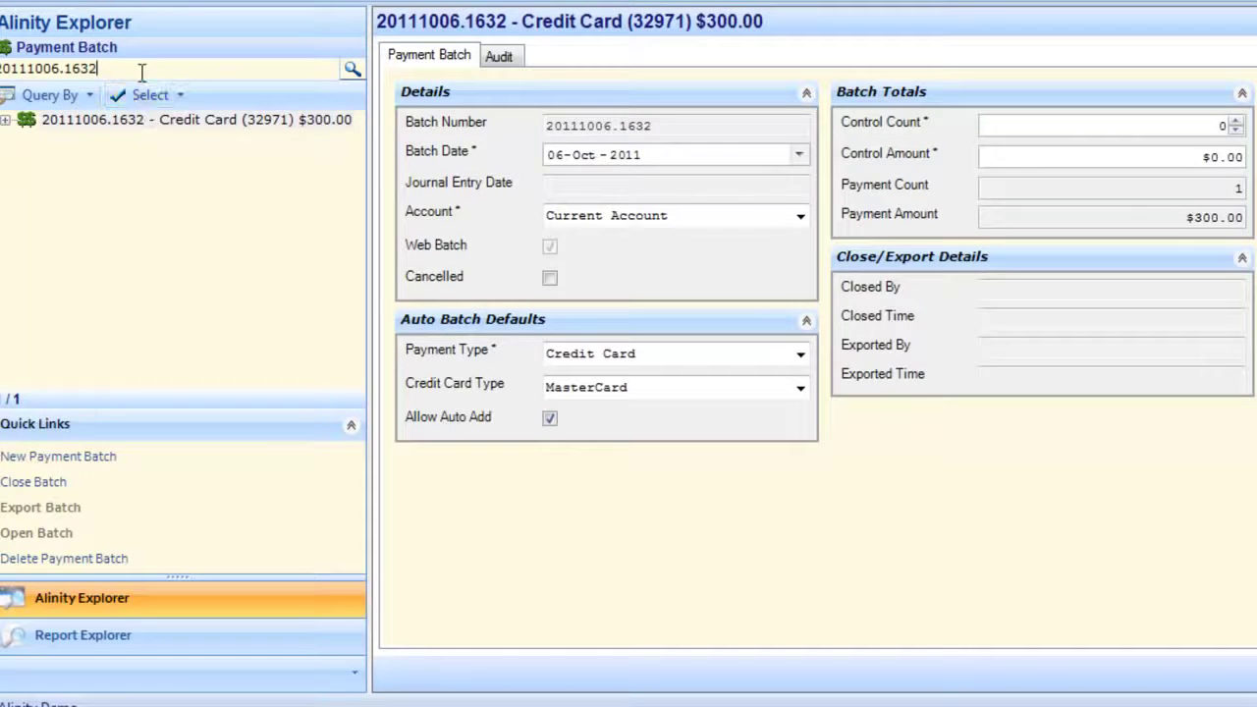
{"action": "key", "text": "BackSpace"}
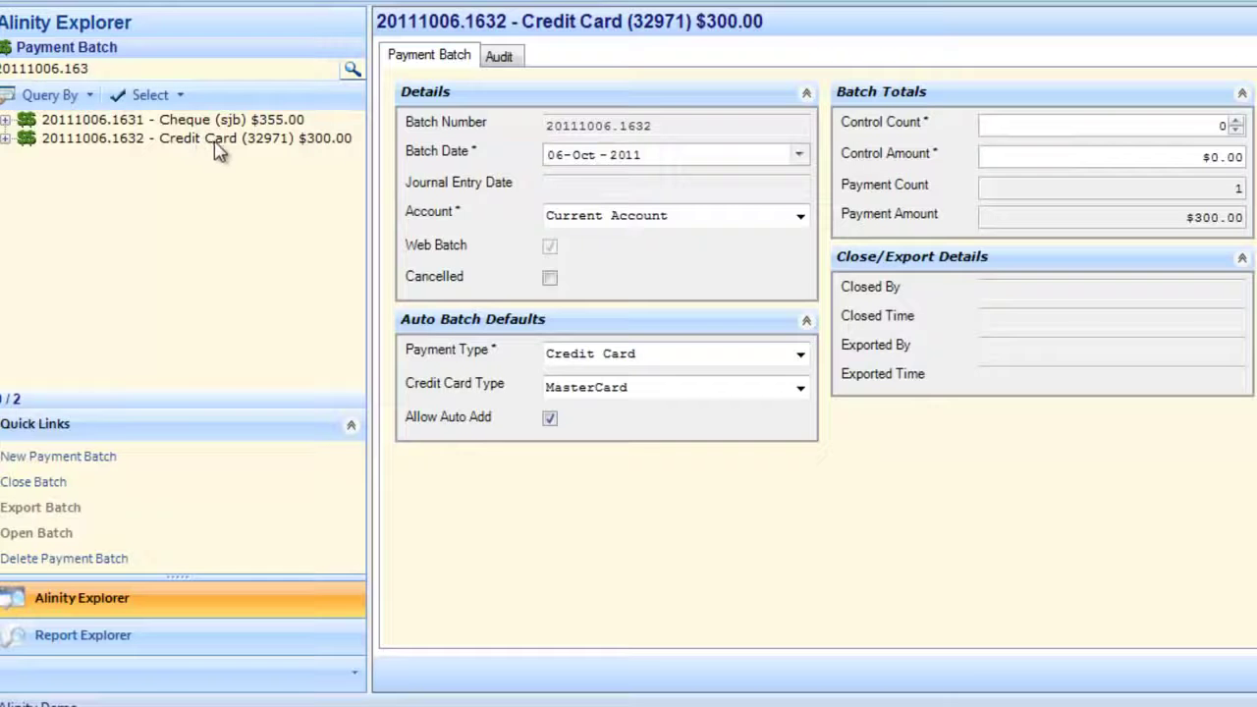
{"action": "double_click", "coordinate": [239, 142]}
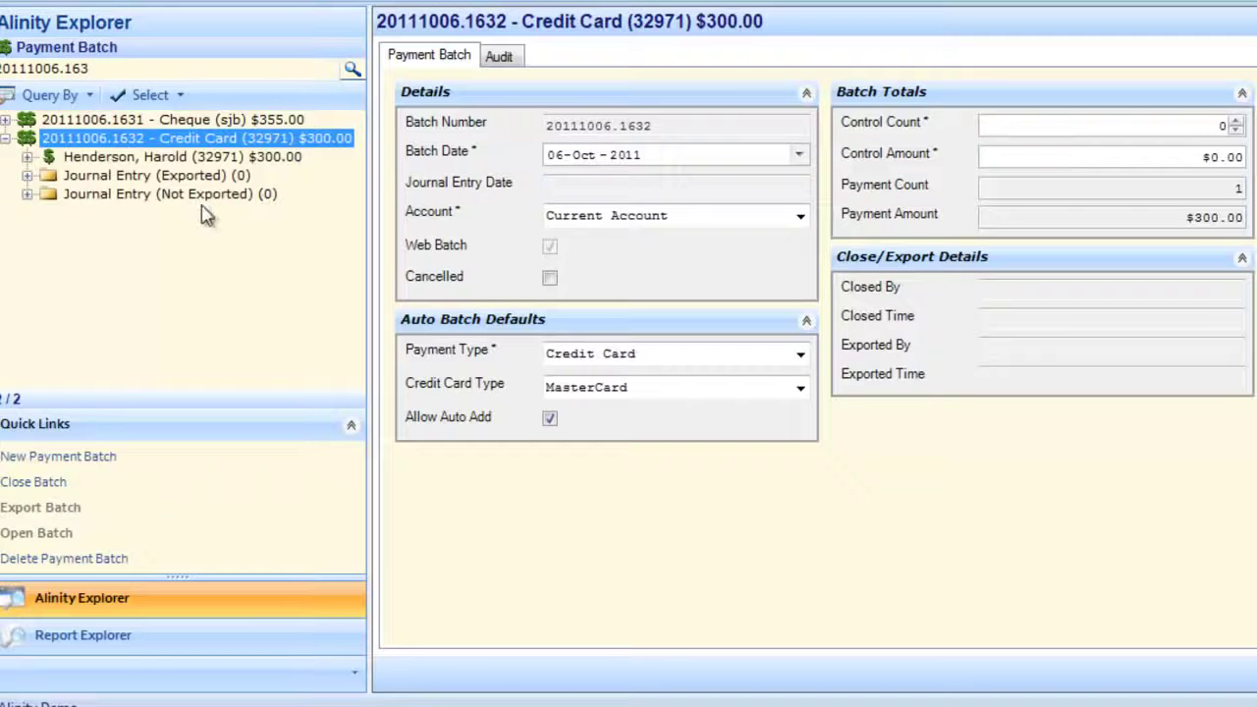
{"action": "left_click", "coordinate": [211, 162]}
{"action": "double_click", "coordinate": [211, 159]}
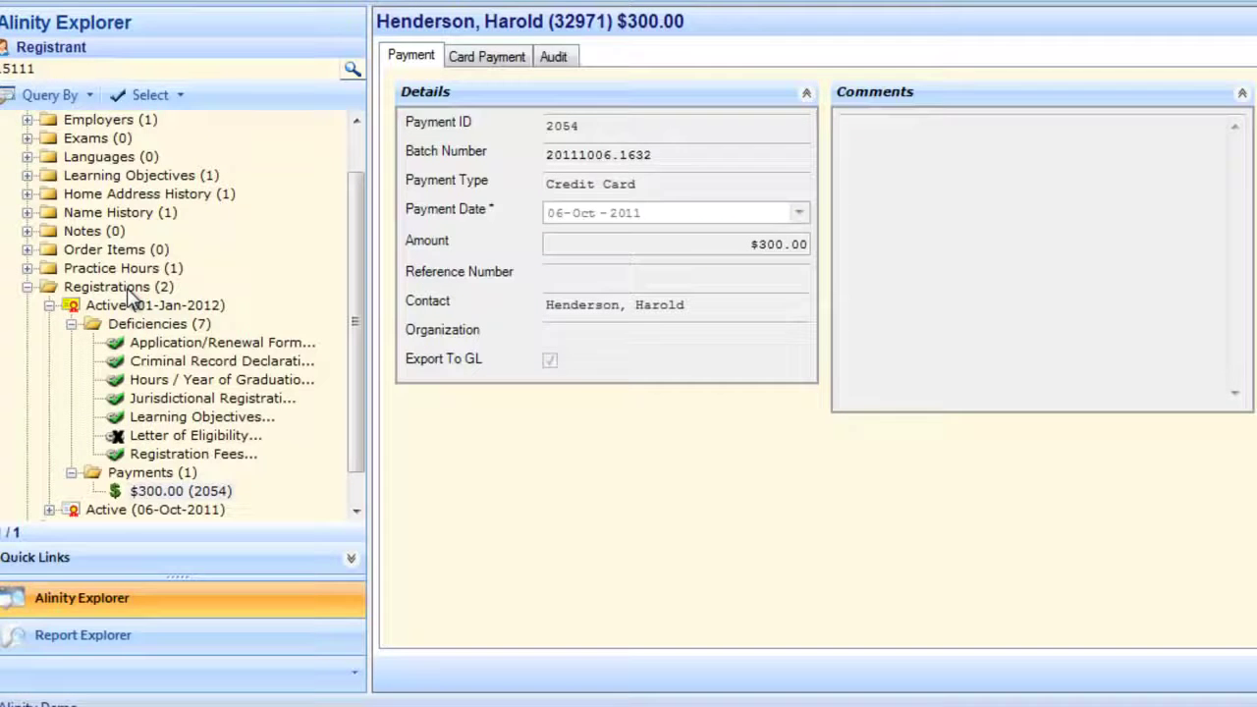
- Approve the Active (01-Jan-2012) registration for 01-Jan-2012 to 31-Dec-2012
{"action": "left_click", "coordinate": [146, 305]}
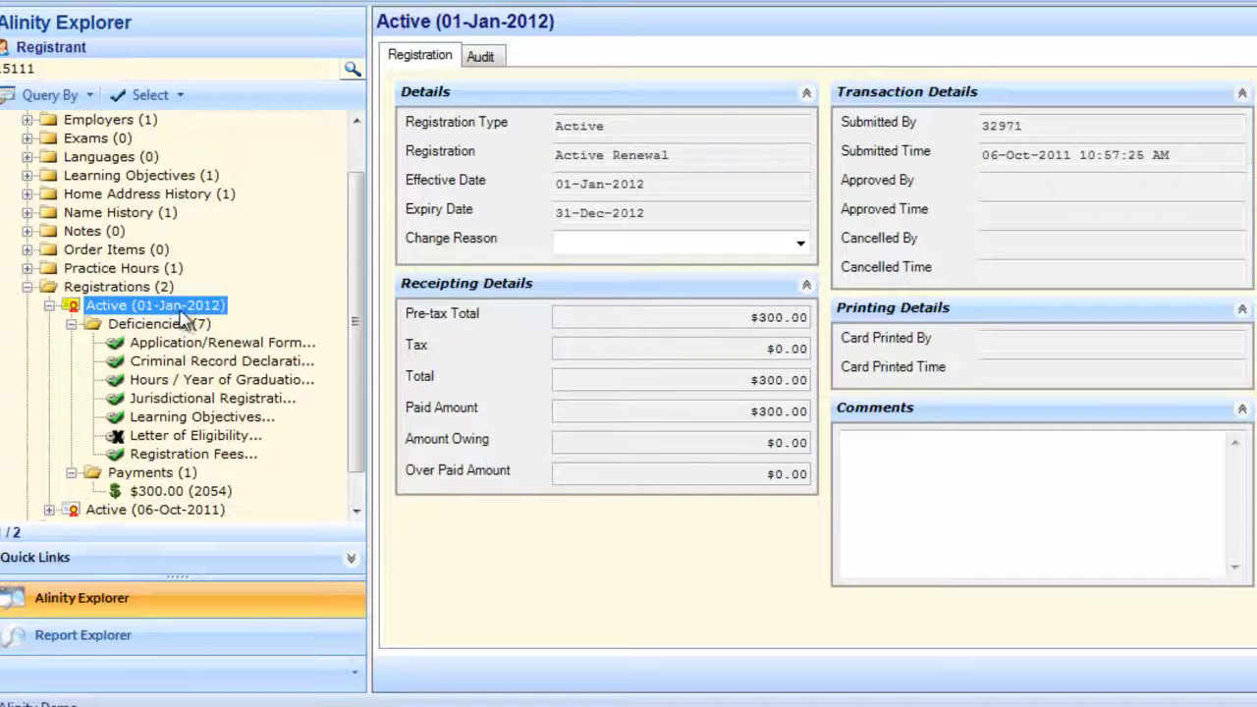
{"action": "right_click", "coordinate": [182, 311]}
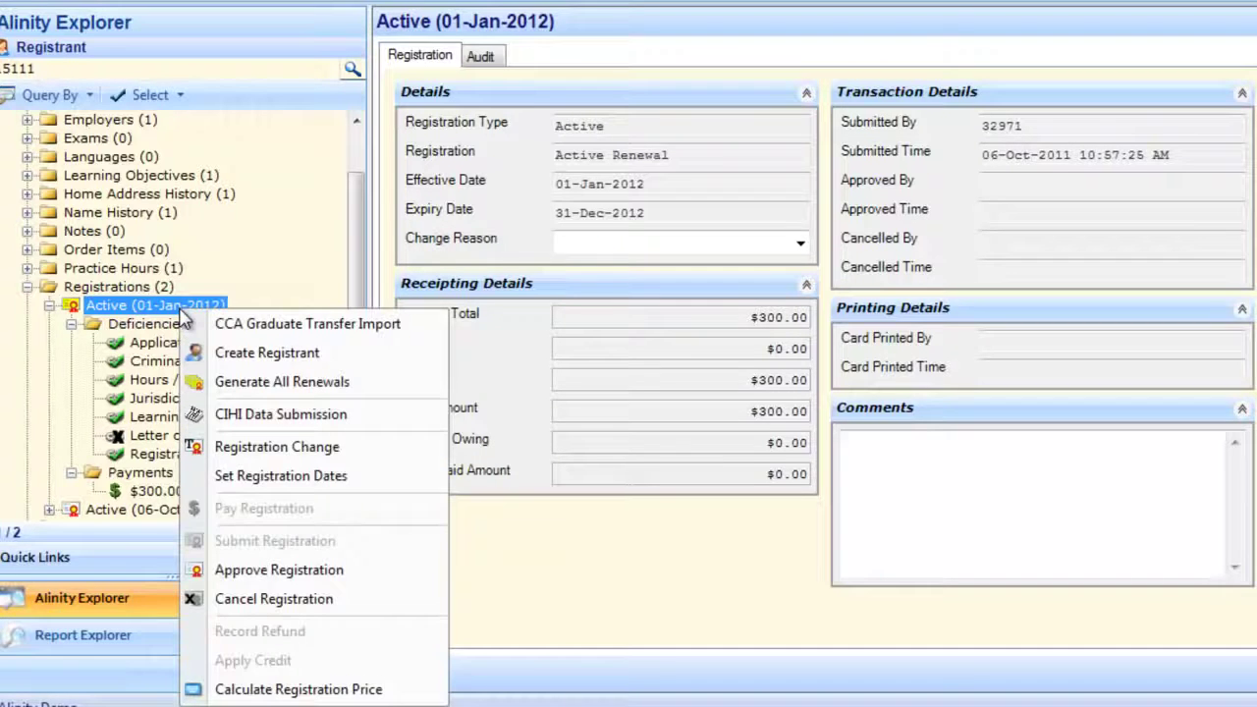
{"action": "left_click", "coordinate": [332, 576]}
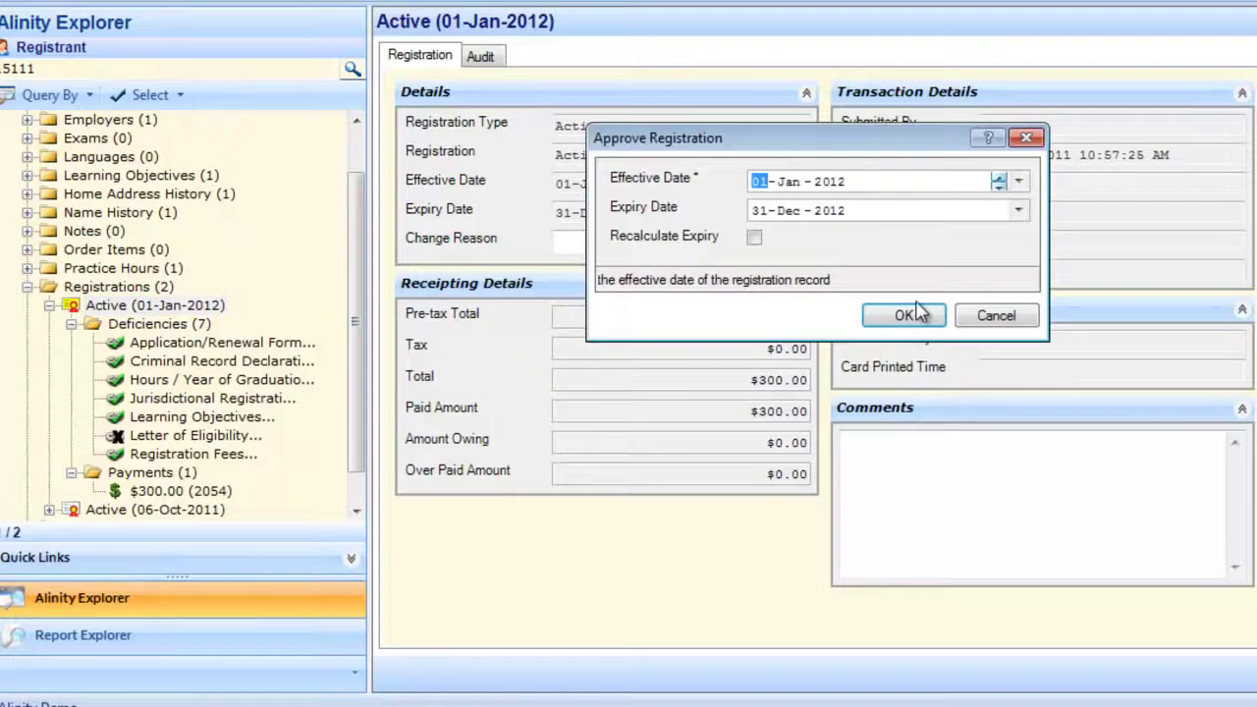
{"action": "left_click", "coordinate": [930, 328]}
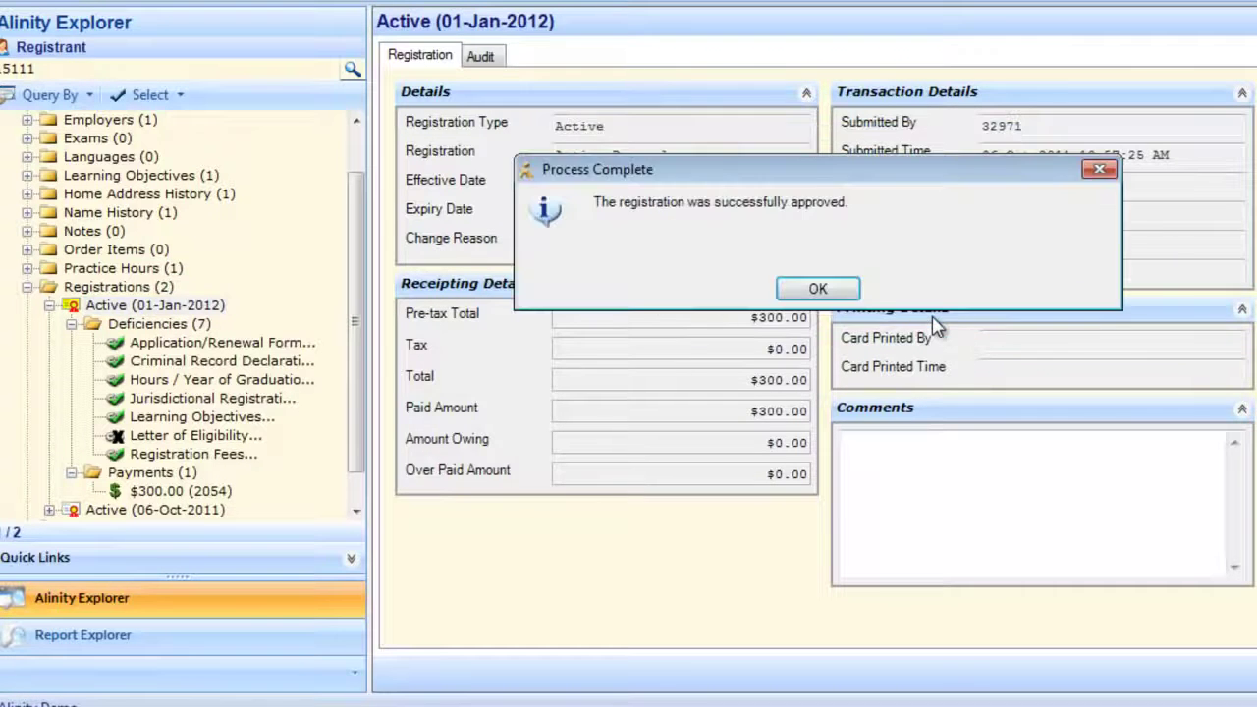
{"action": "left_click", "coordinate": [819, 290]}
- Display the Active (06-Oct-2011) registration expiring 31-Dec-2011
{"action": "double_click", "coordinate": [108, 287]}
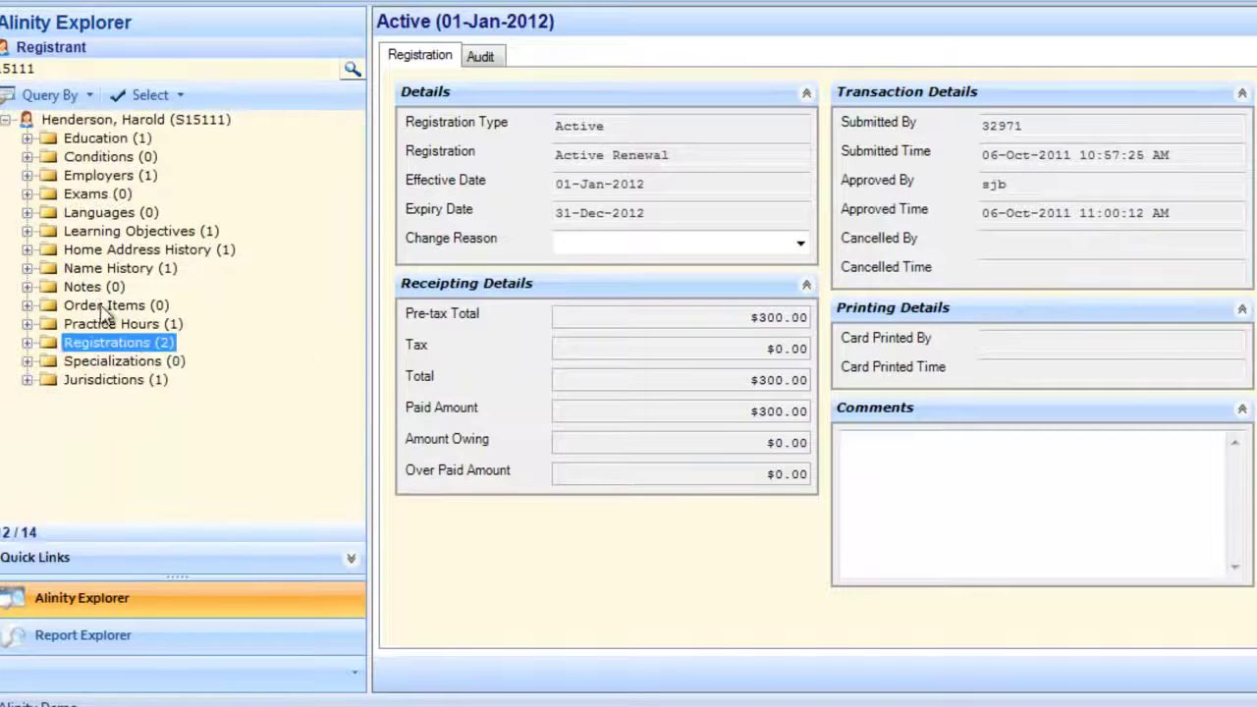
{"action": "double_click", "coordinate": [108, 343]}
{"action": "left_click", "coordinate": [127, 381]}
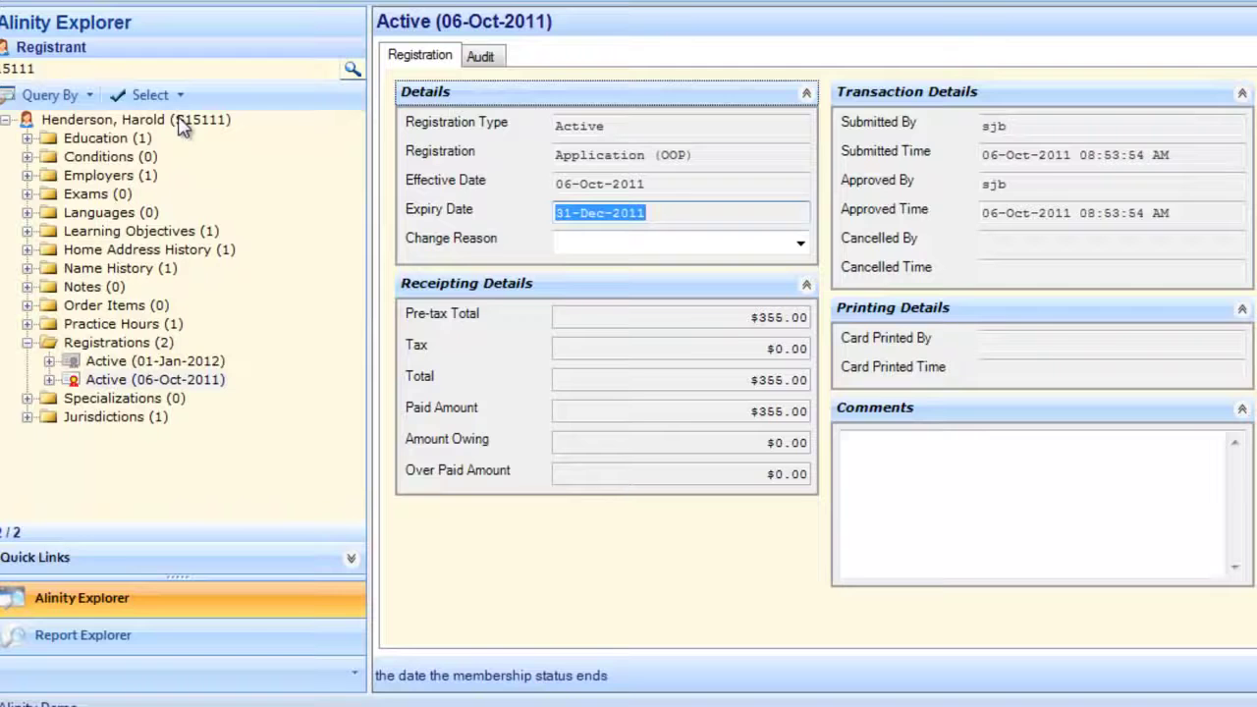
- Mark the registrant's main record as selected with Select > On
{"action": "left_click", "coordinate": [182, 122]}
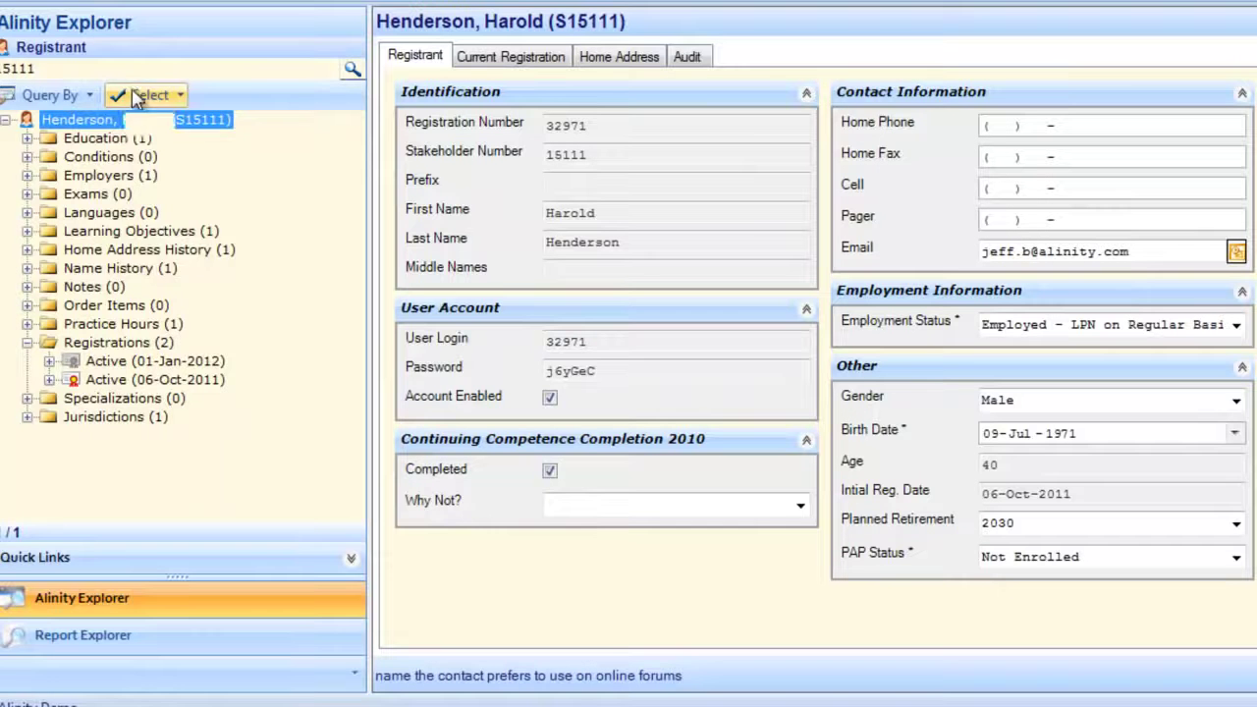
{"action": "left_click", "coordinate": [137, 95]}
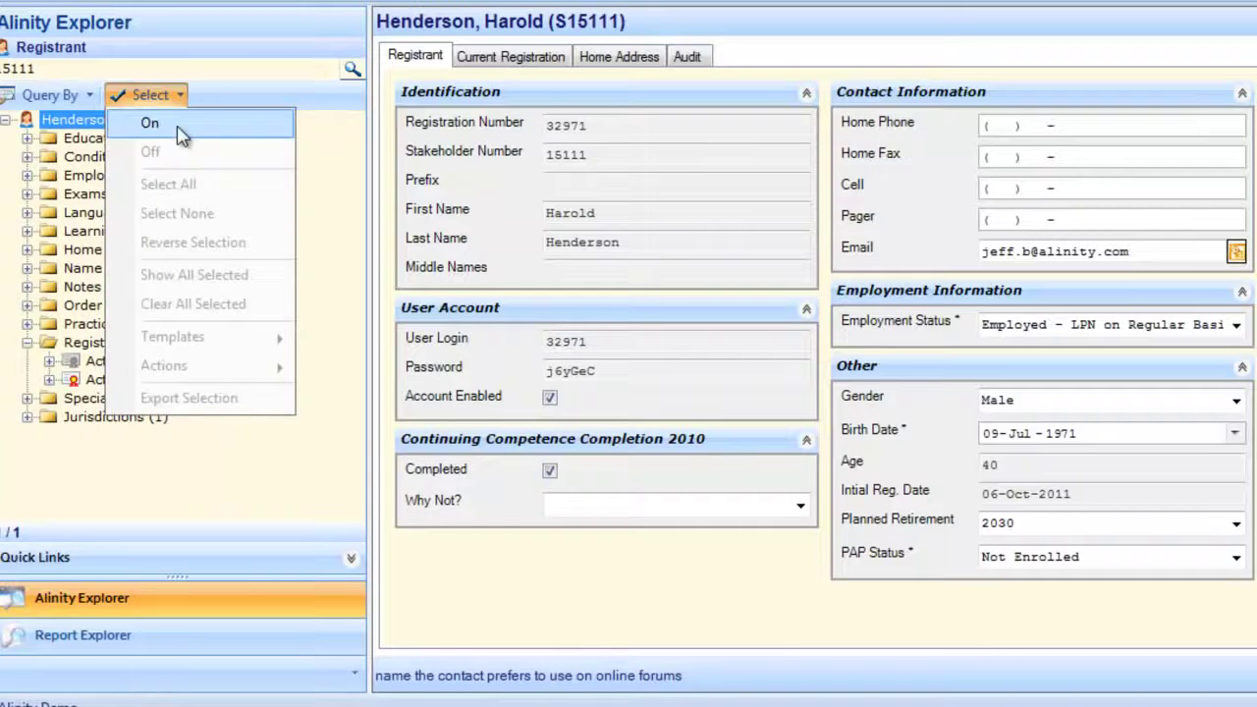
{"action": "left_click", "coordinate": [149, 123]}
- Generate the Reinstate practice permit from Practice Permits templates, review it, and close it
{"action": "left_click", "coordinate": [138, 95]}
{"action": "mouse_move", "coordinate": [197, 337]}
{"action": "mouse_move", "coordinate": [393, 338]}
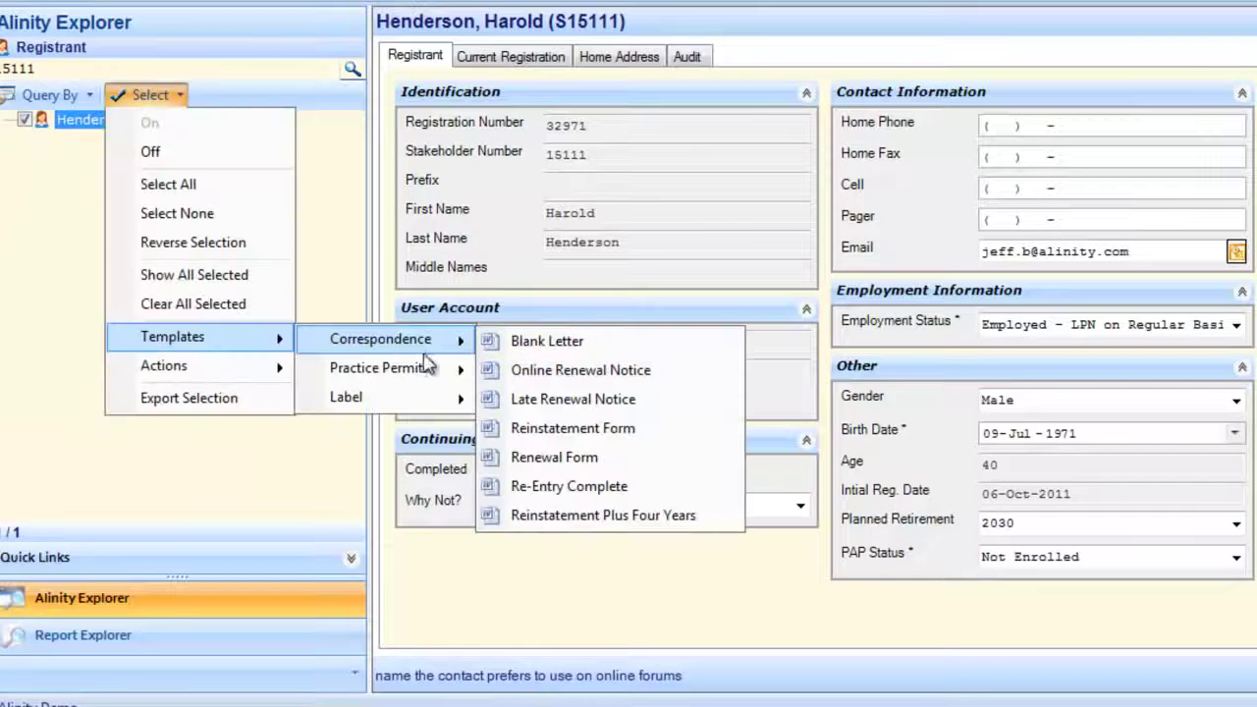
{"action": "mouse_move", "coordinate": [420, 378]}
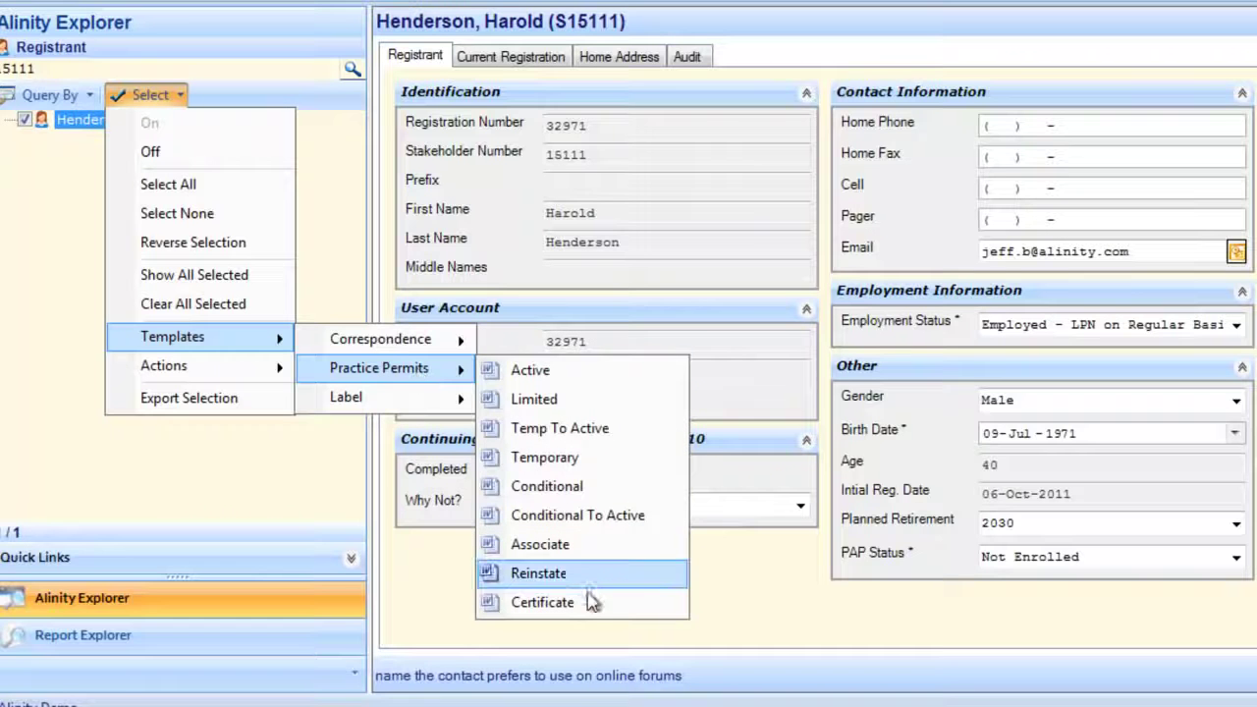
{"action": "left_click", "coordinate": [538, 572]}
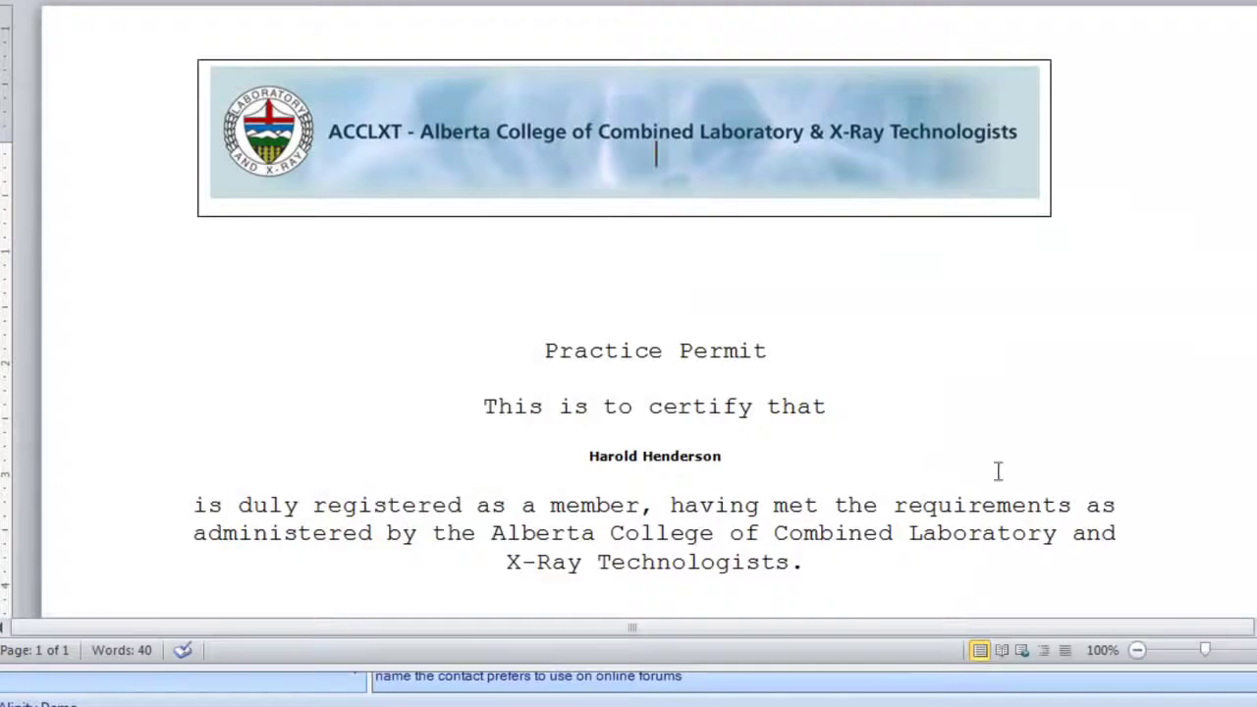
{"action": "scroll", "coordinate": [938, 432], "scroll_direction": "down", "scroll_amount": 5}
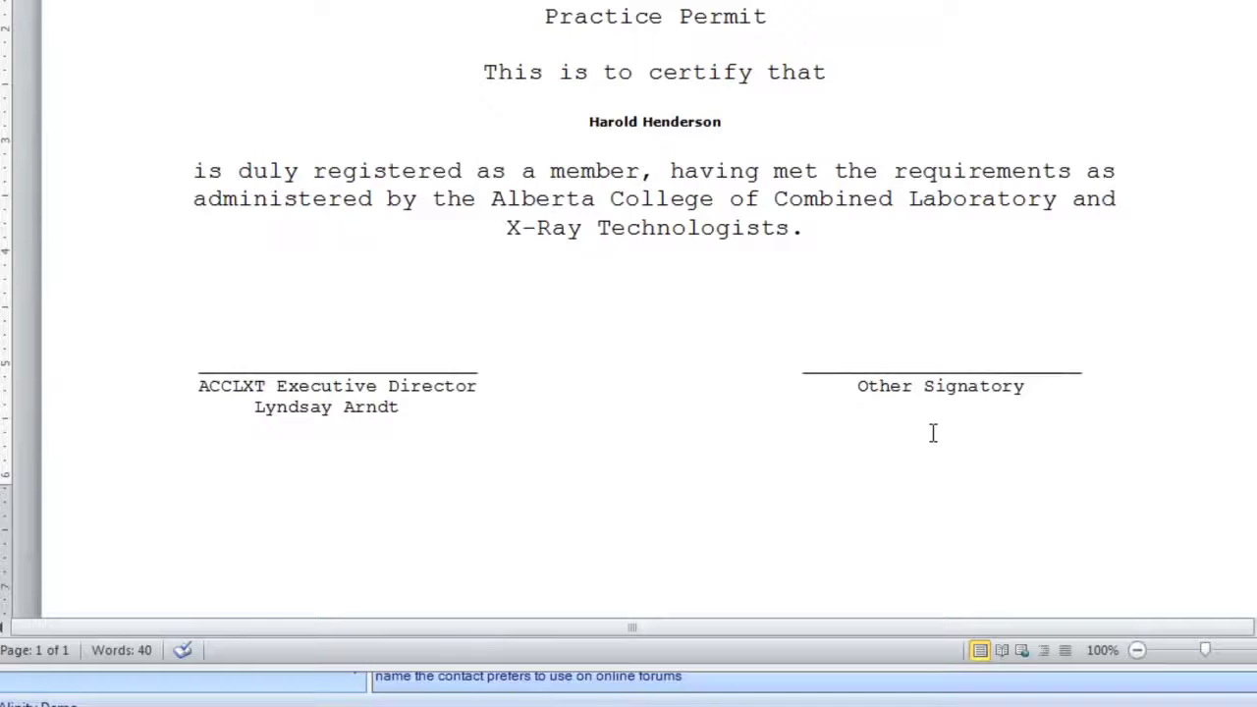
{"action": "scroll", "coordinate": [932, 432], "scroll_direction": "up", "scroll_amount": 3}
{"action": "key", "text": "alt+F4"}
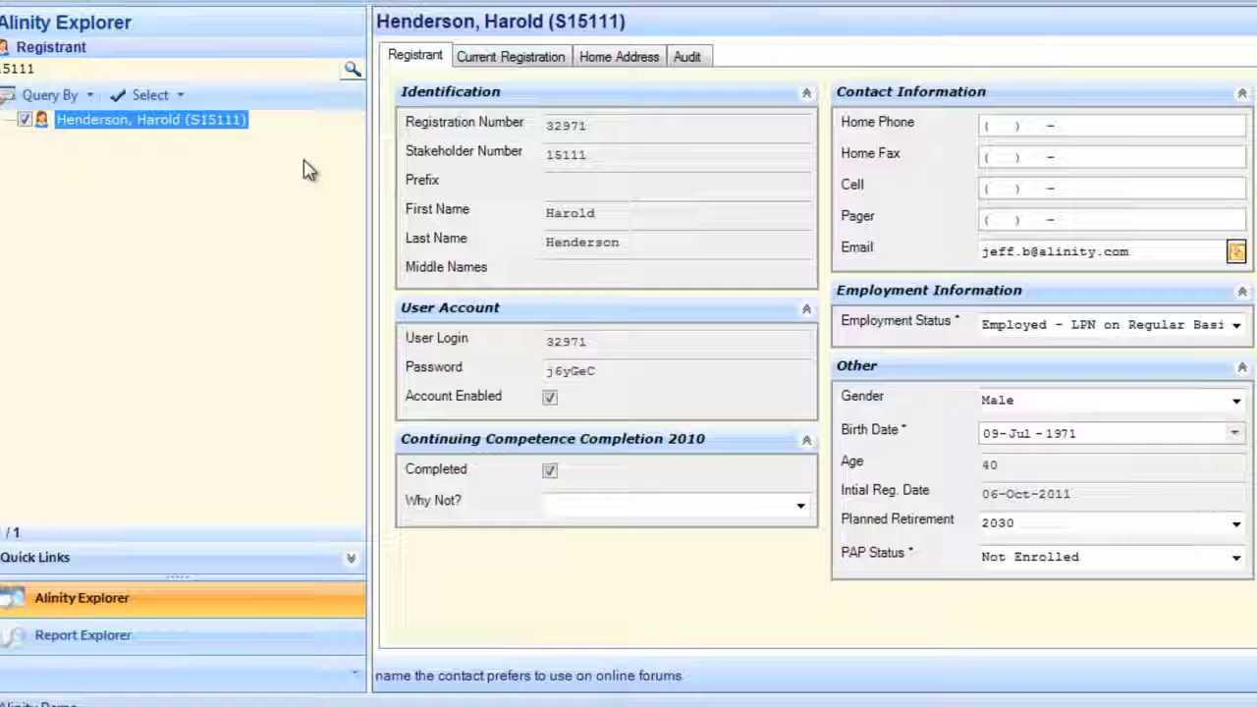